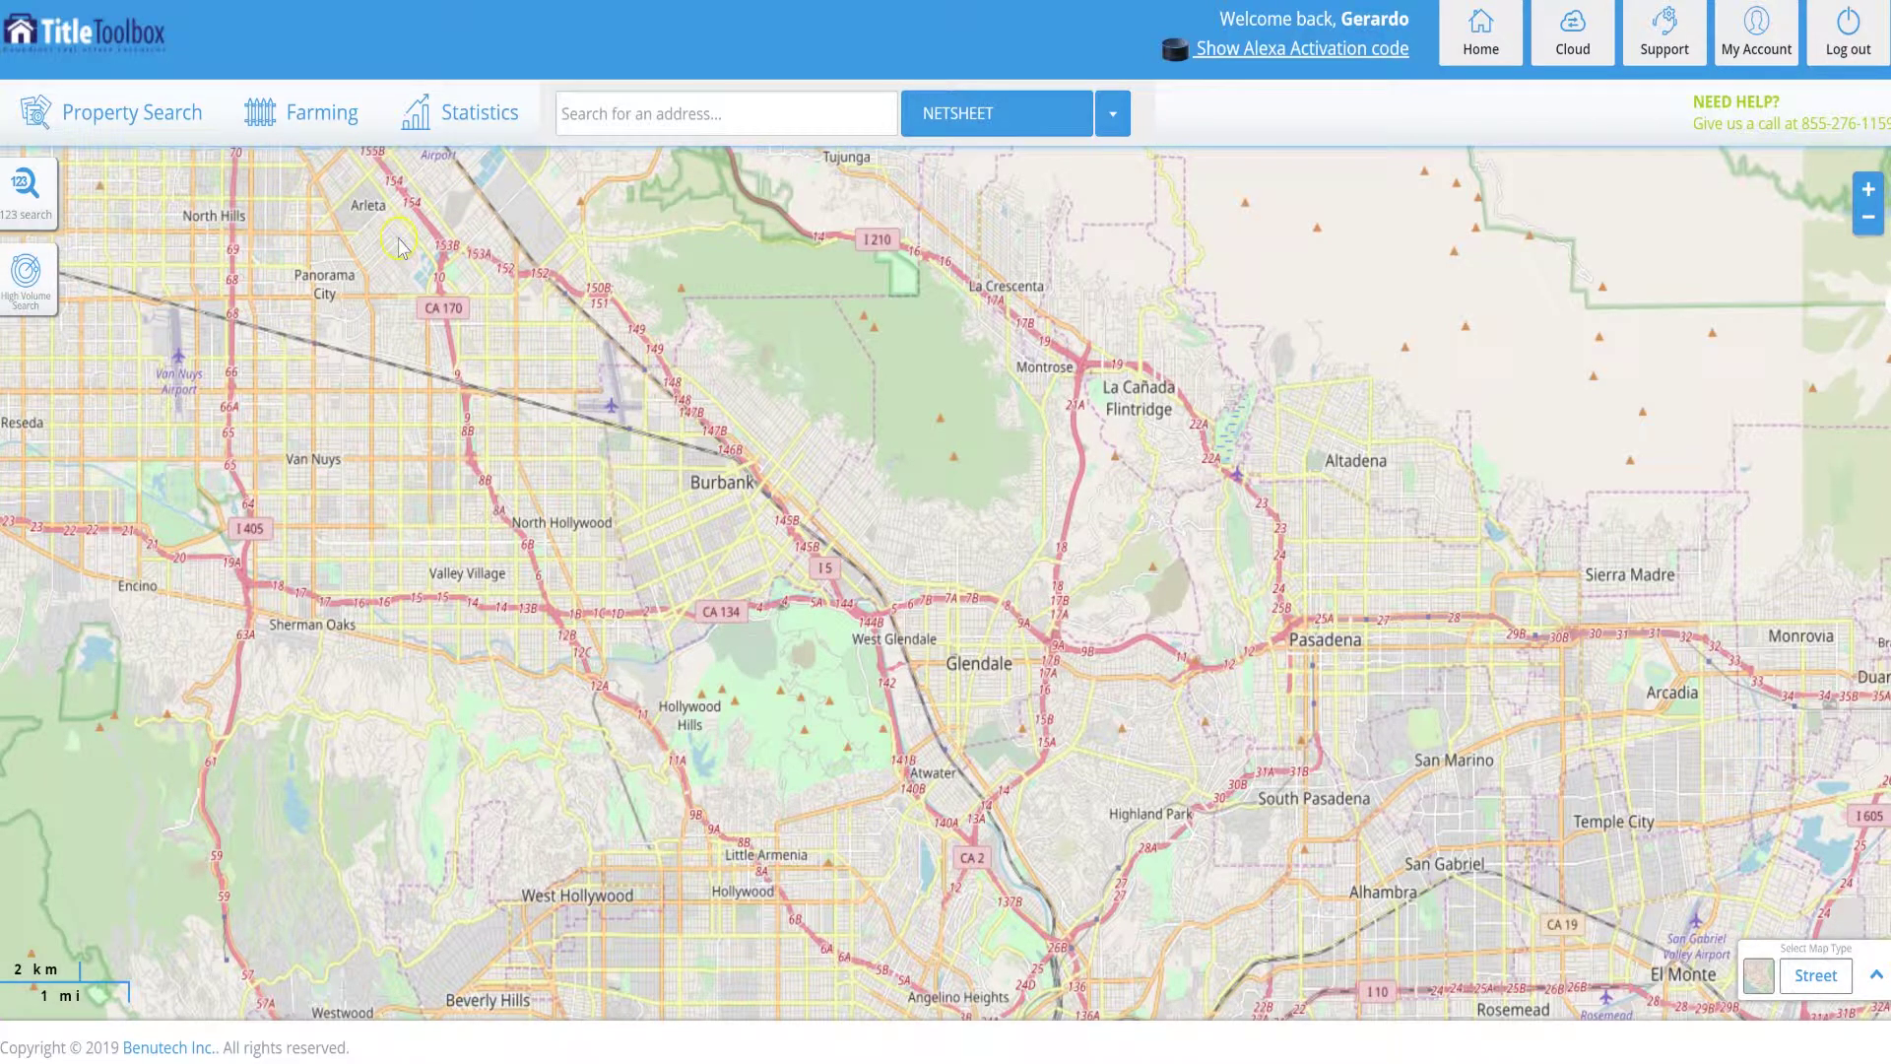
Step: Start a new Farming area search with Site City DOWNEY and get its 19808-property count
left_click(339, 129)
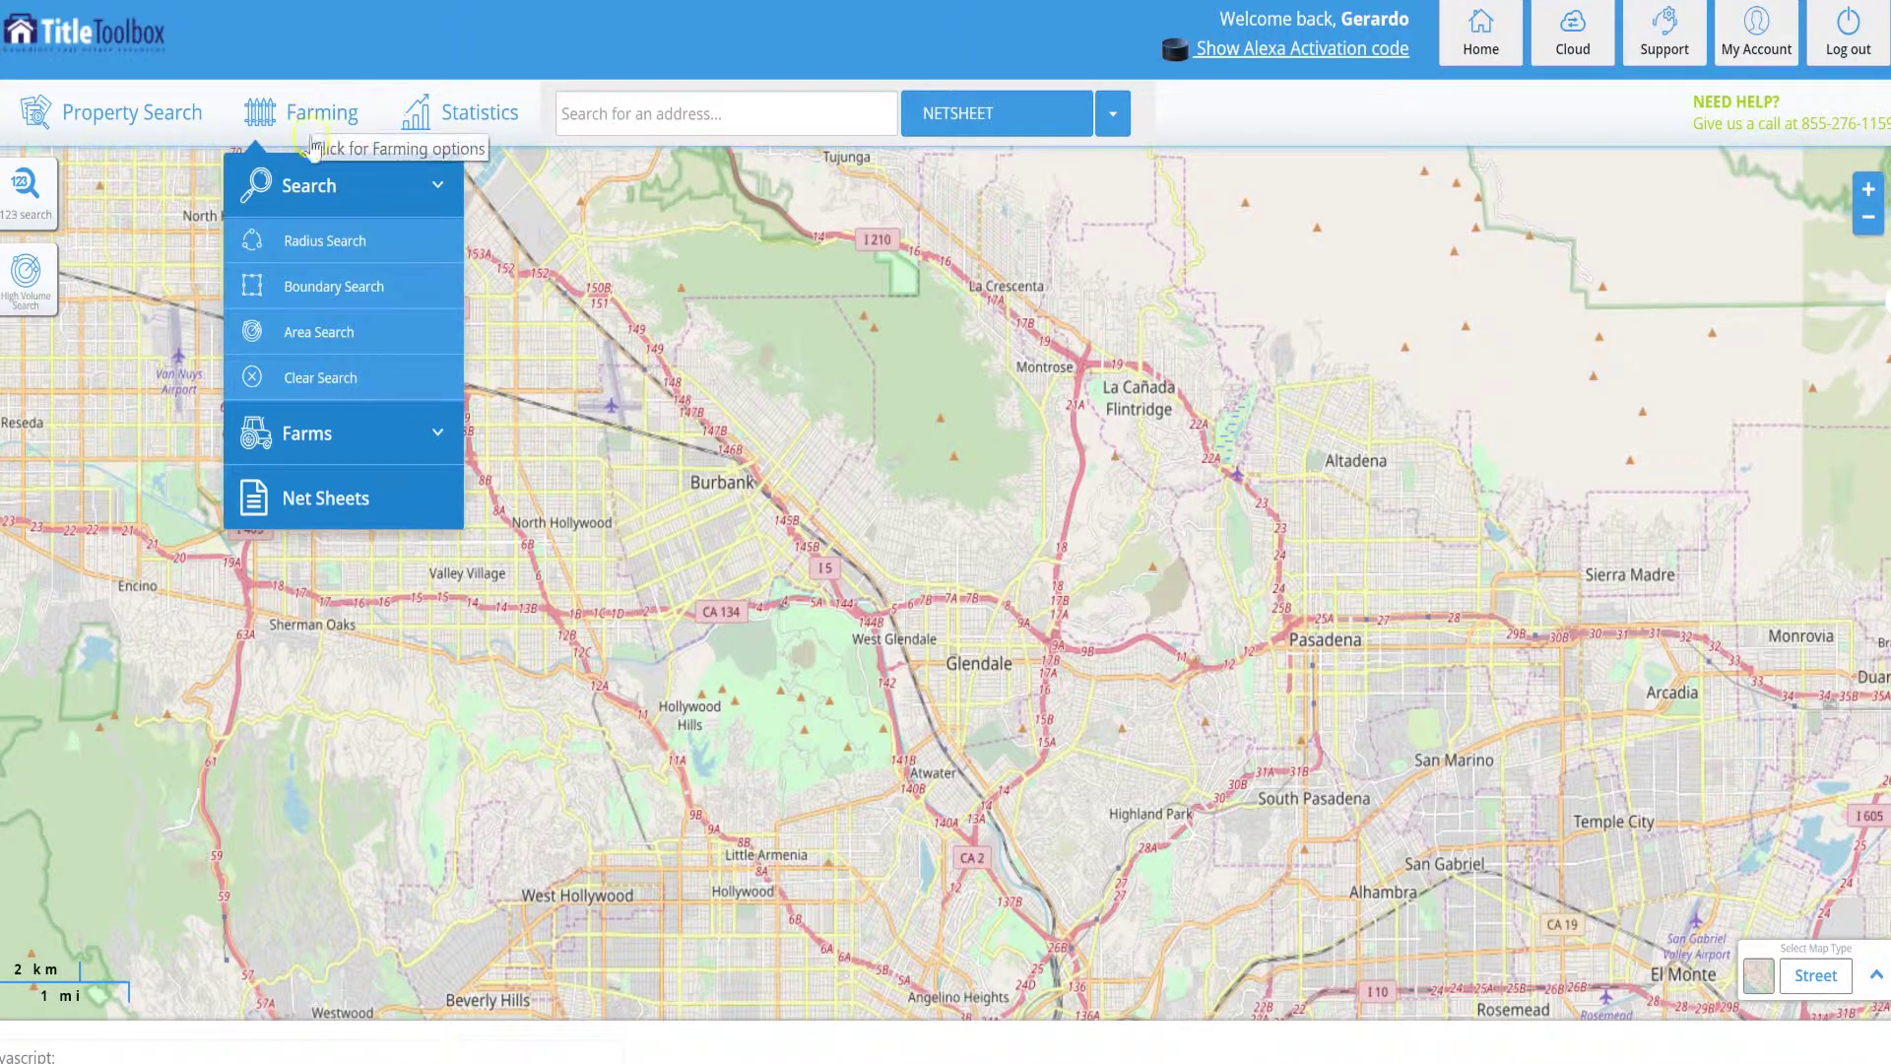
left_click(325, 335)
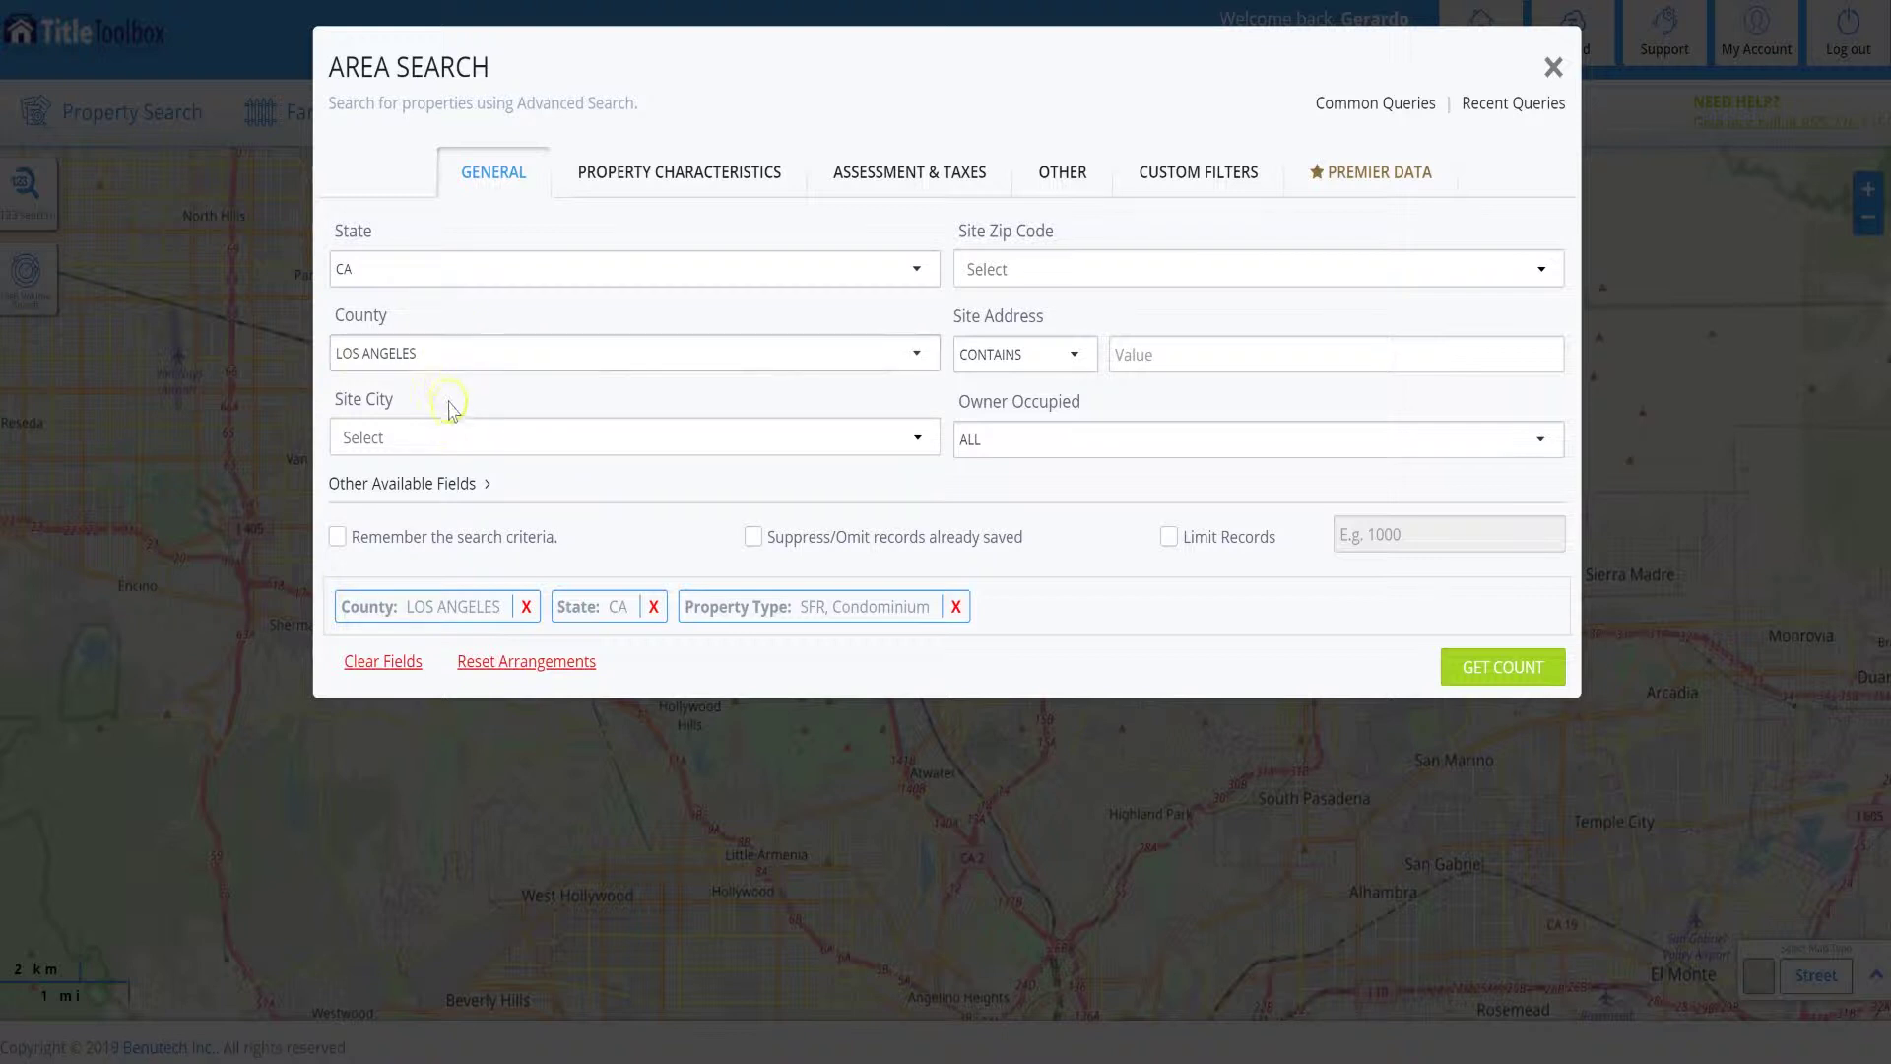
left_click(503, 440)
type("Downey")
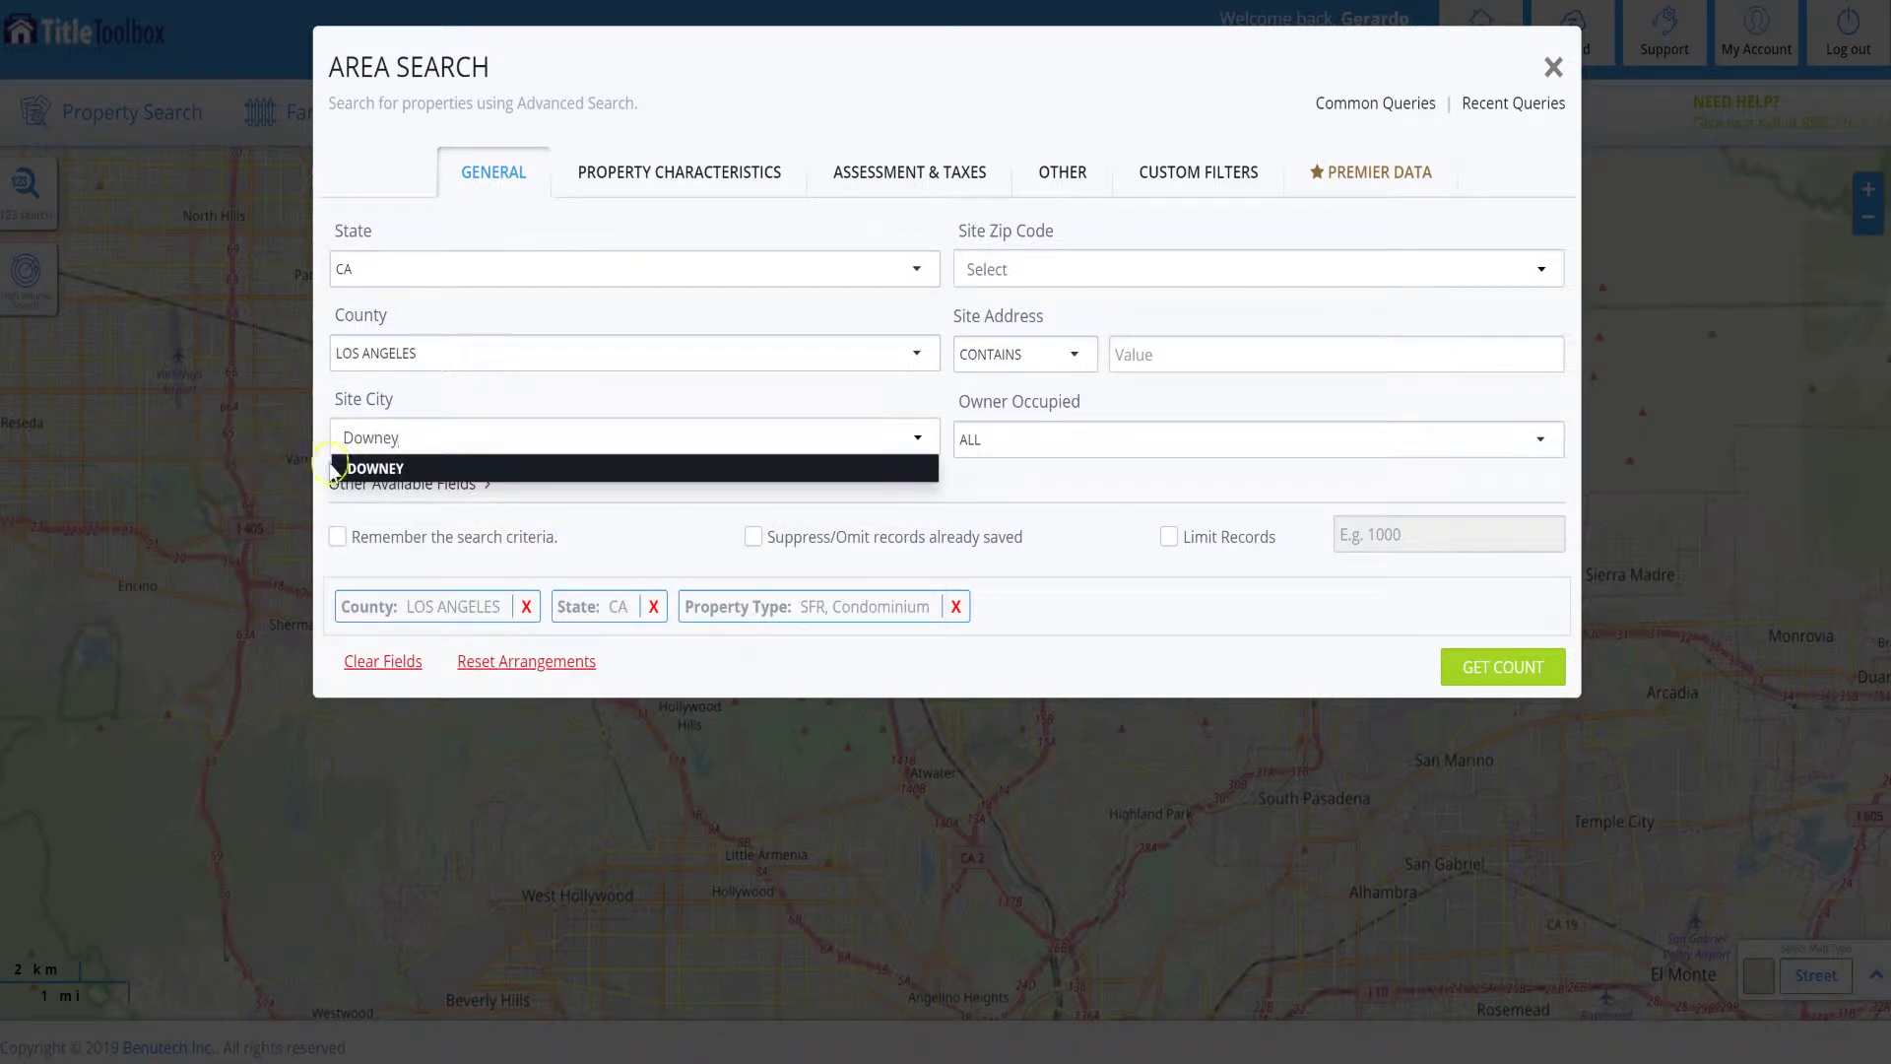
left_click(366, 469)
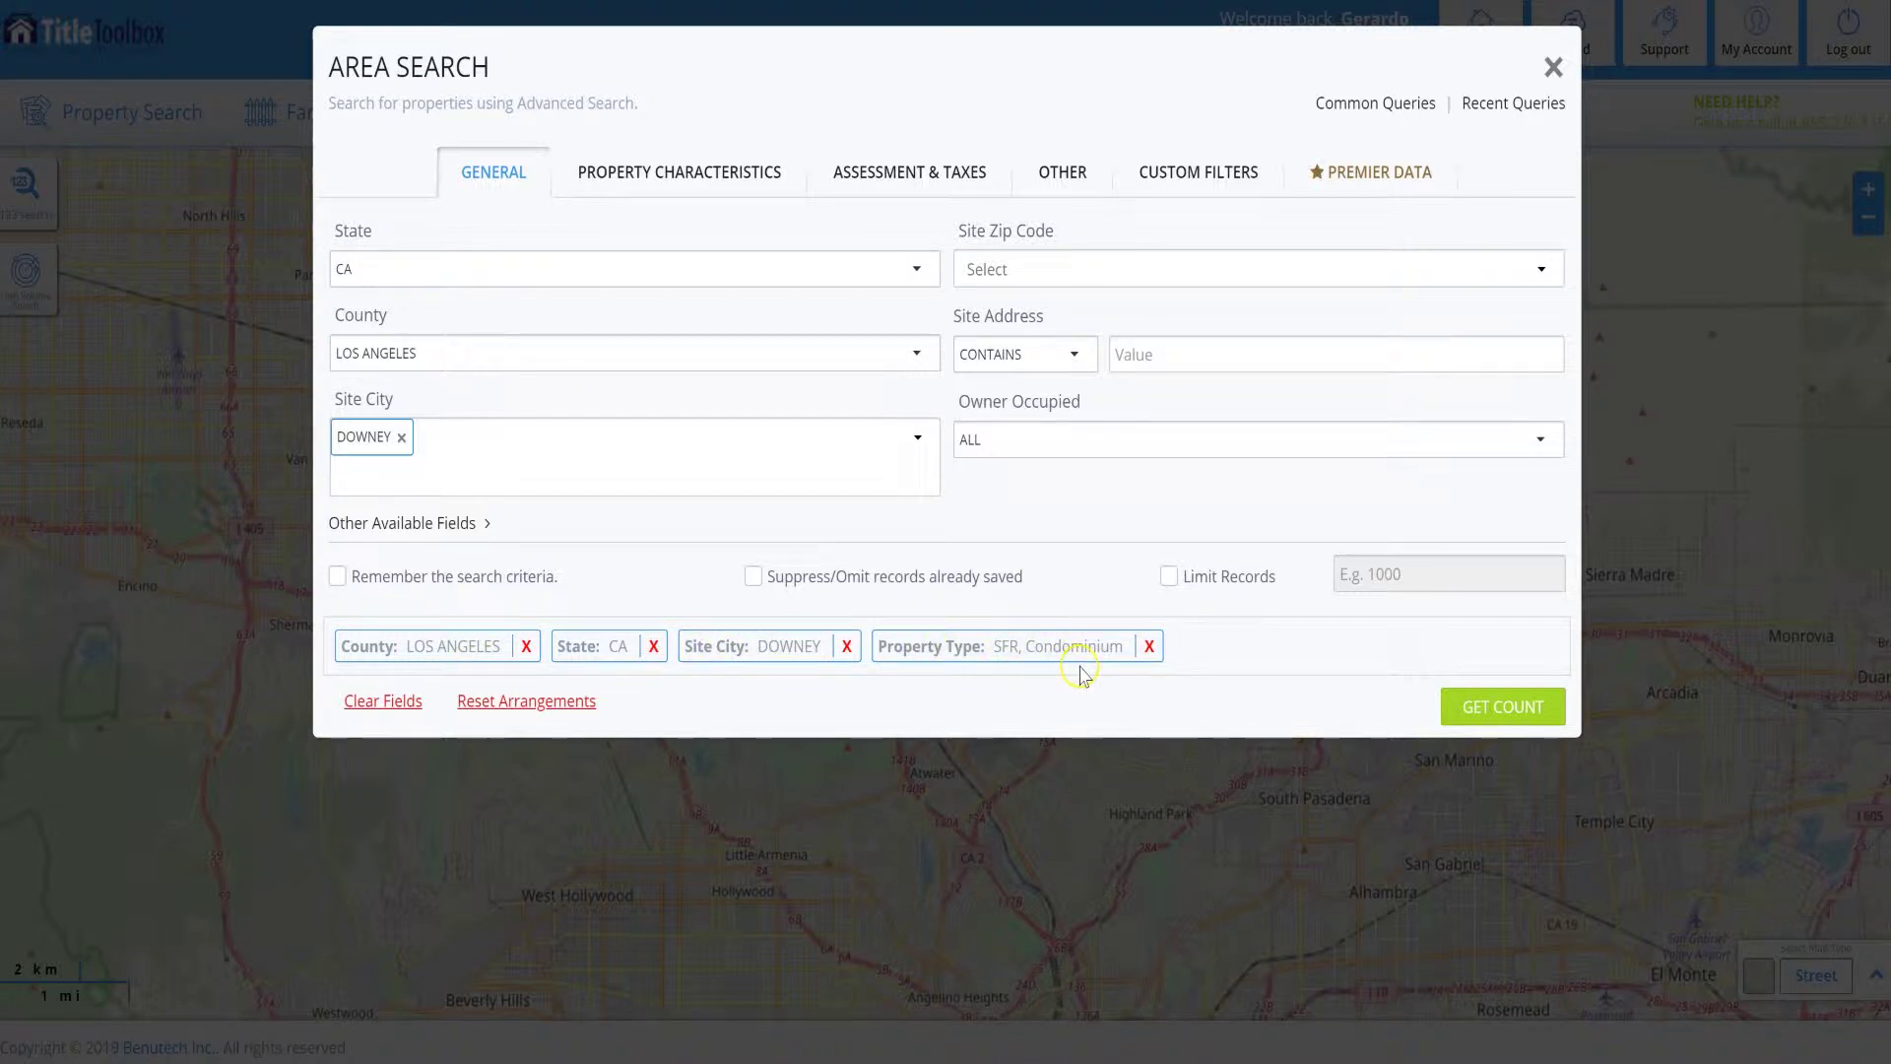
left_click(1491, 717)
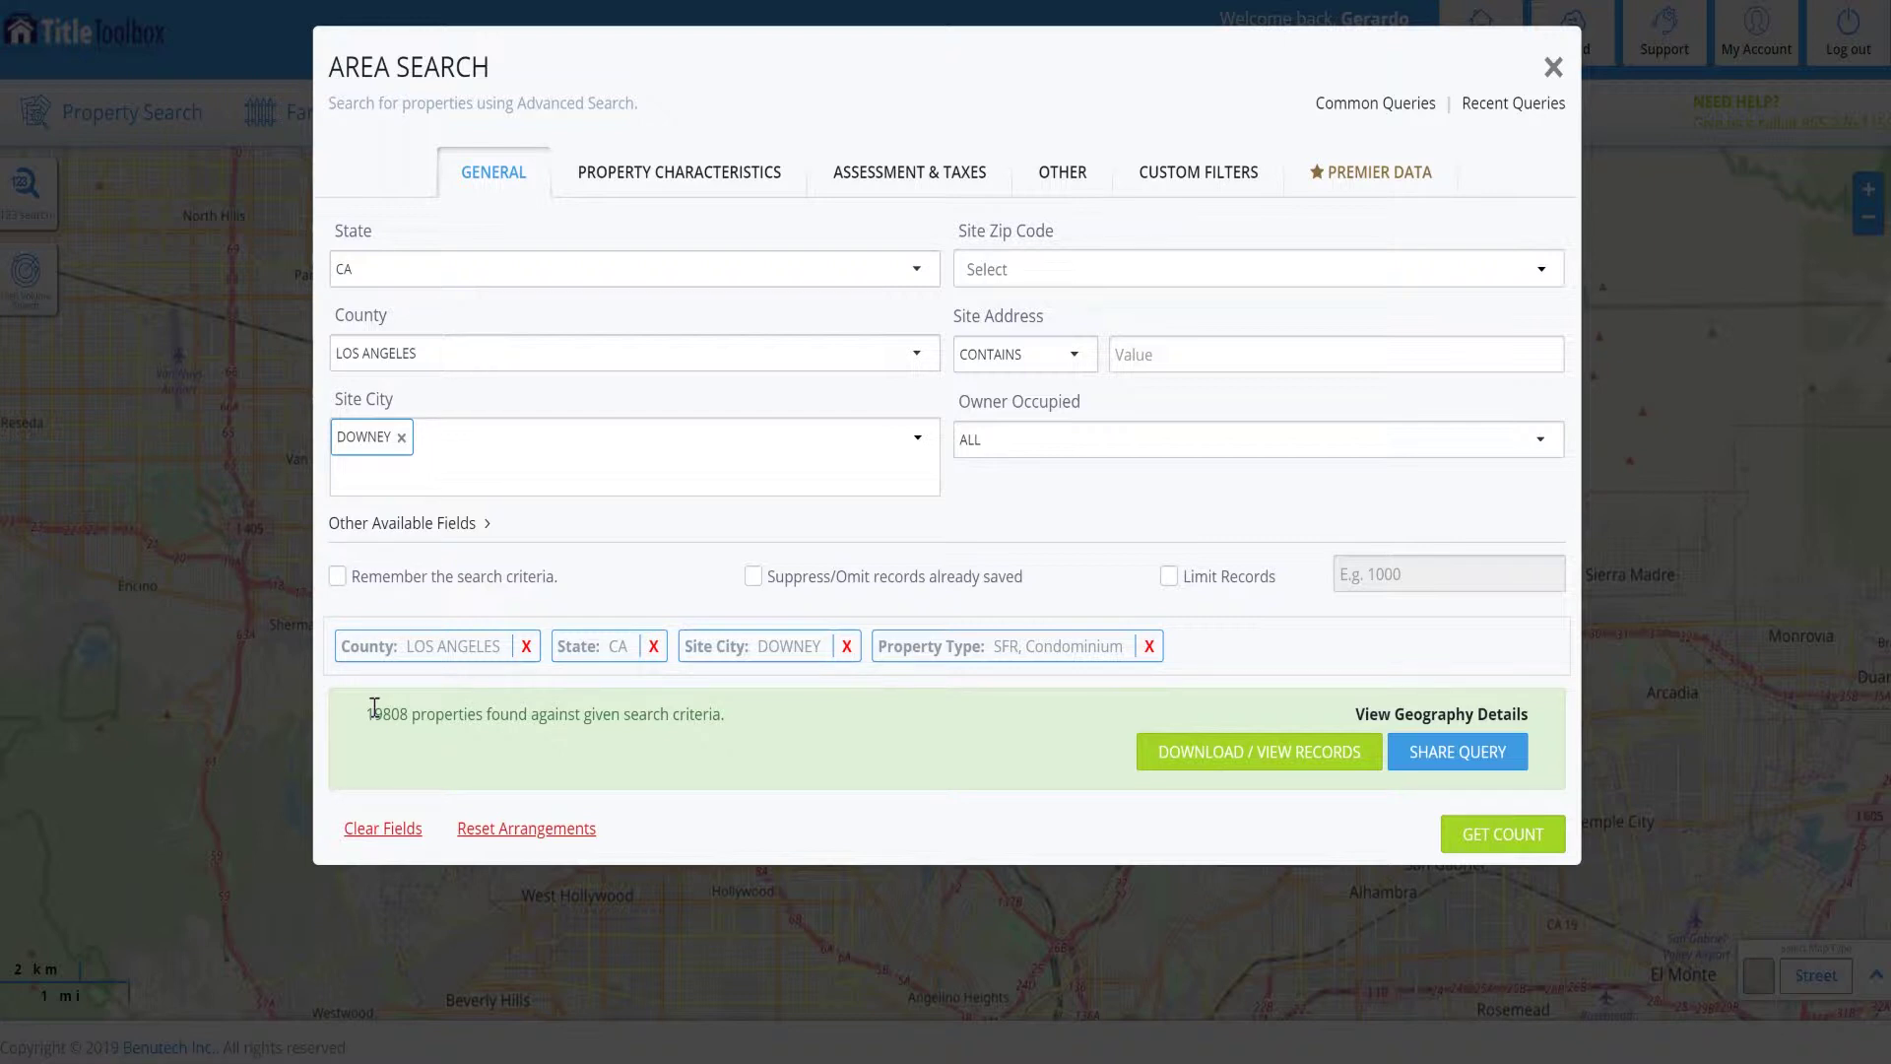
Step: Add Bedrooms = 4 and Baths = 2 property characteristics, recounting to 1598 properties
left_click(628, 173)
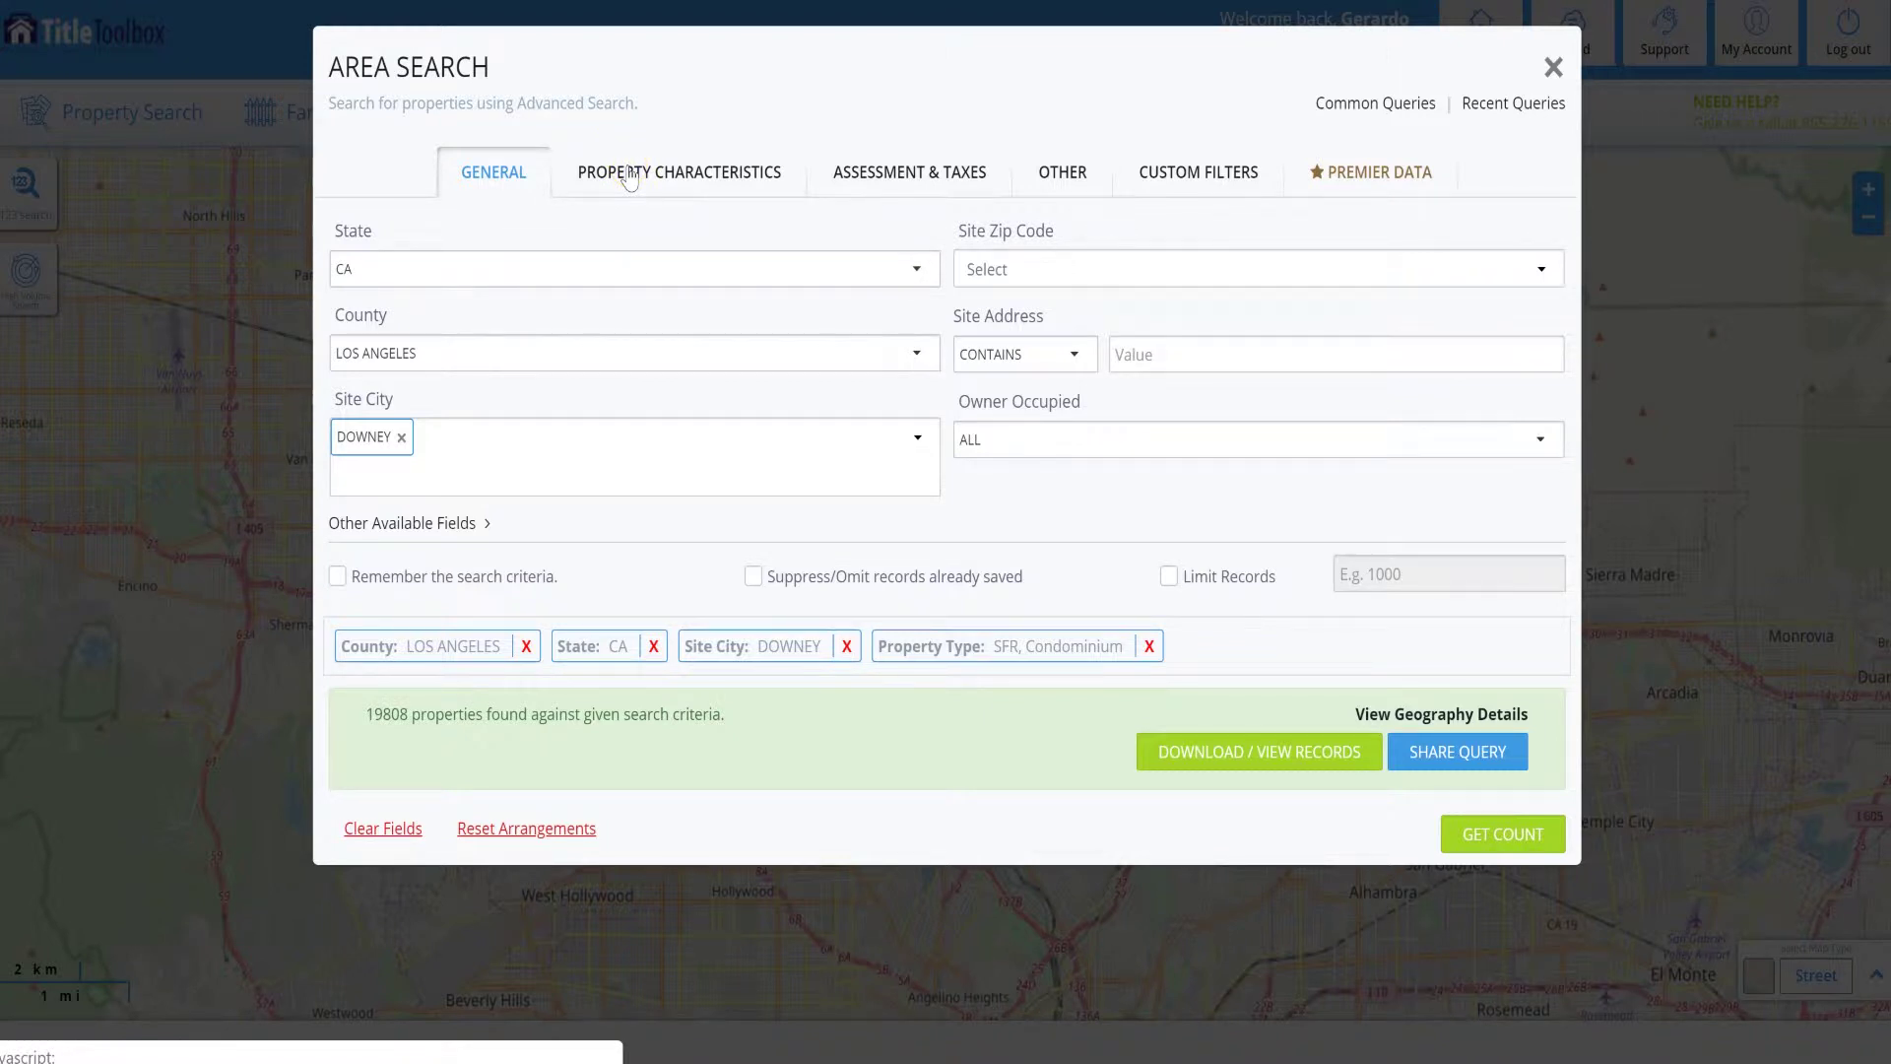
left_click(648, 173)
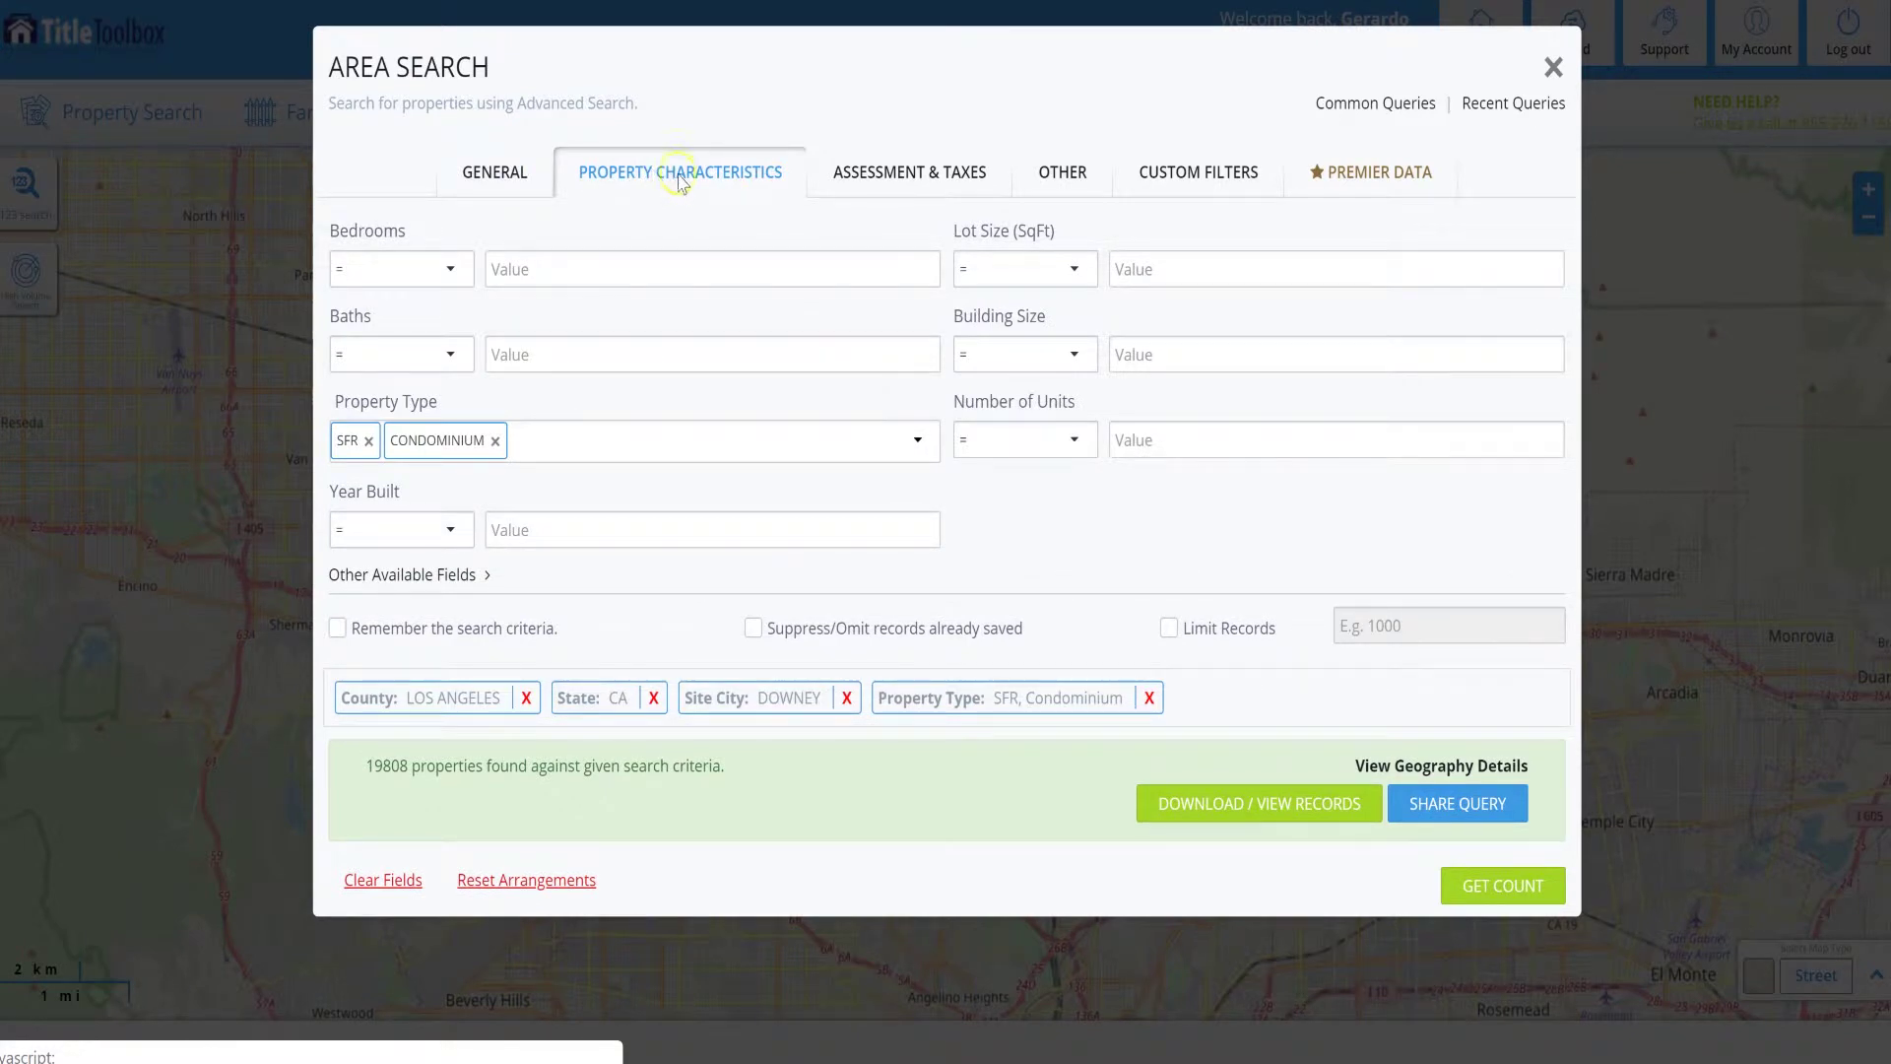
left_click(456, 272)
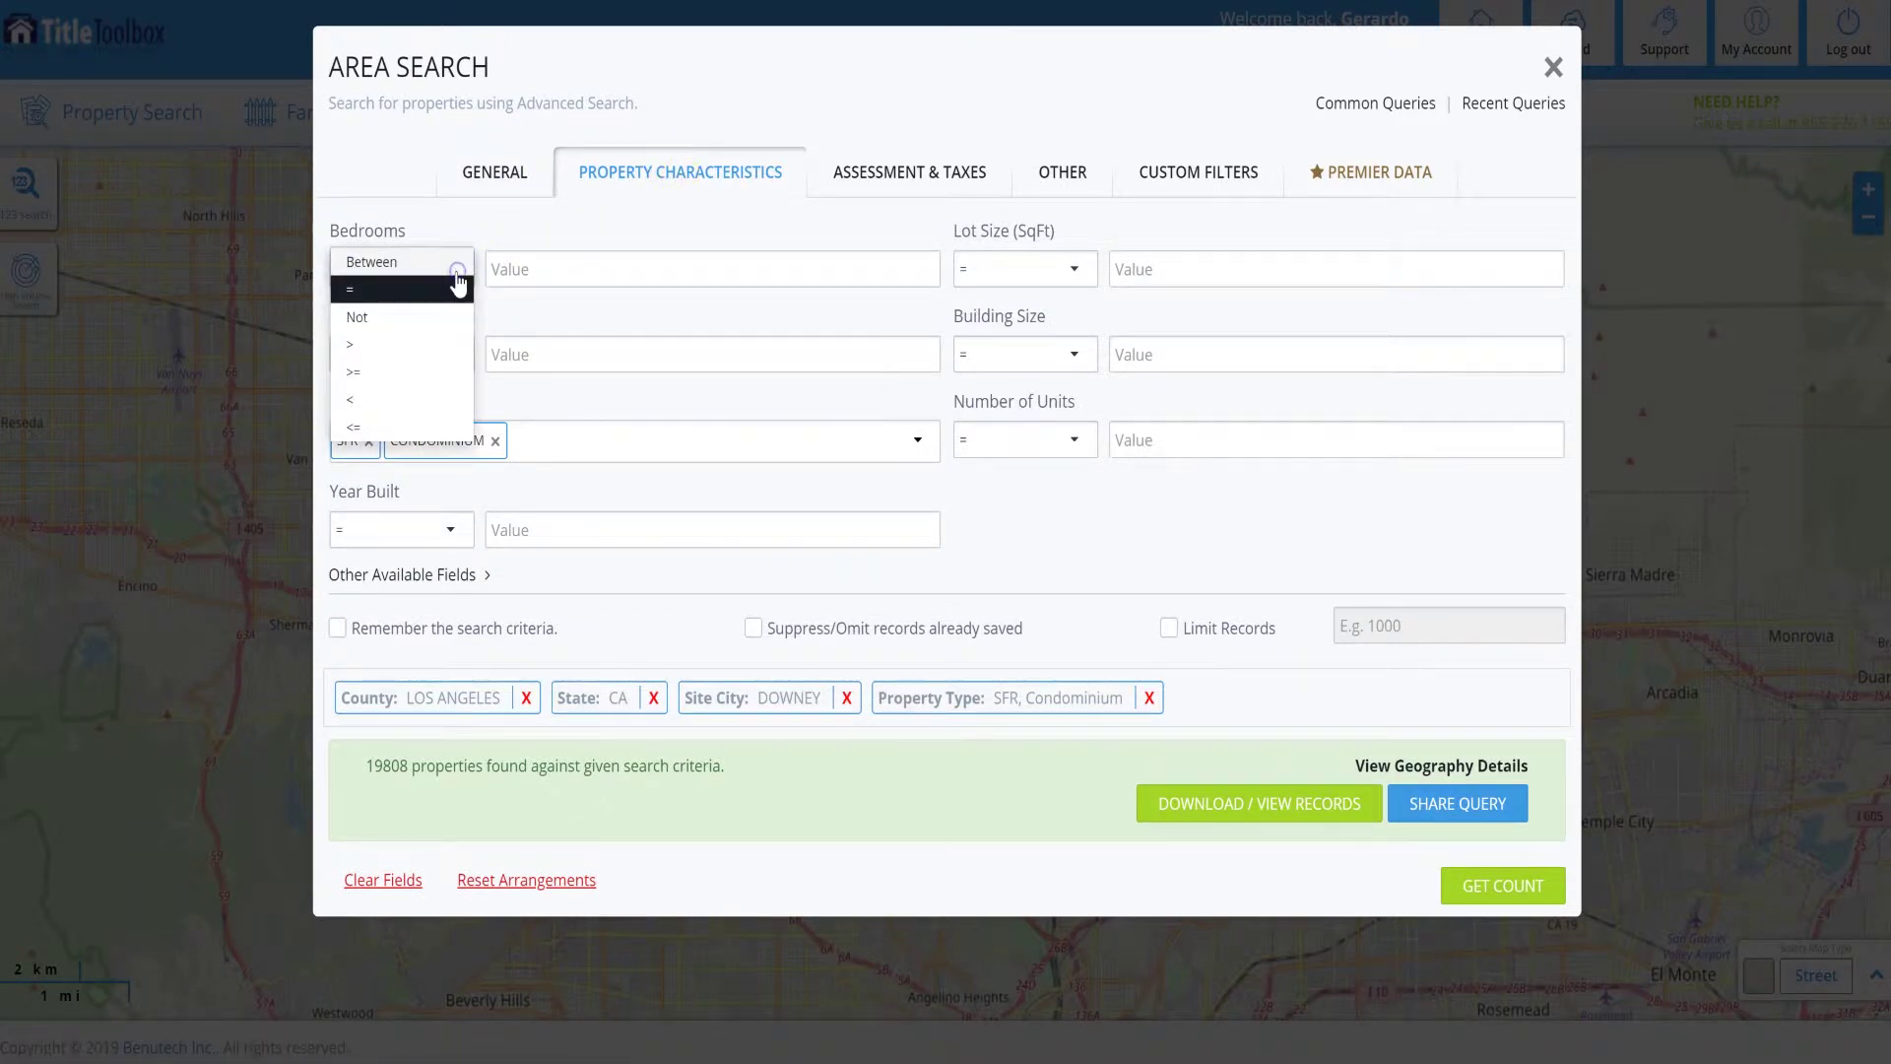
left_click(457, 263)
left_click(531, 269)
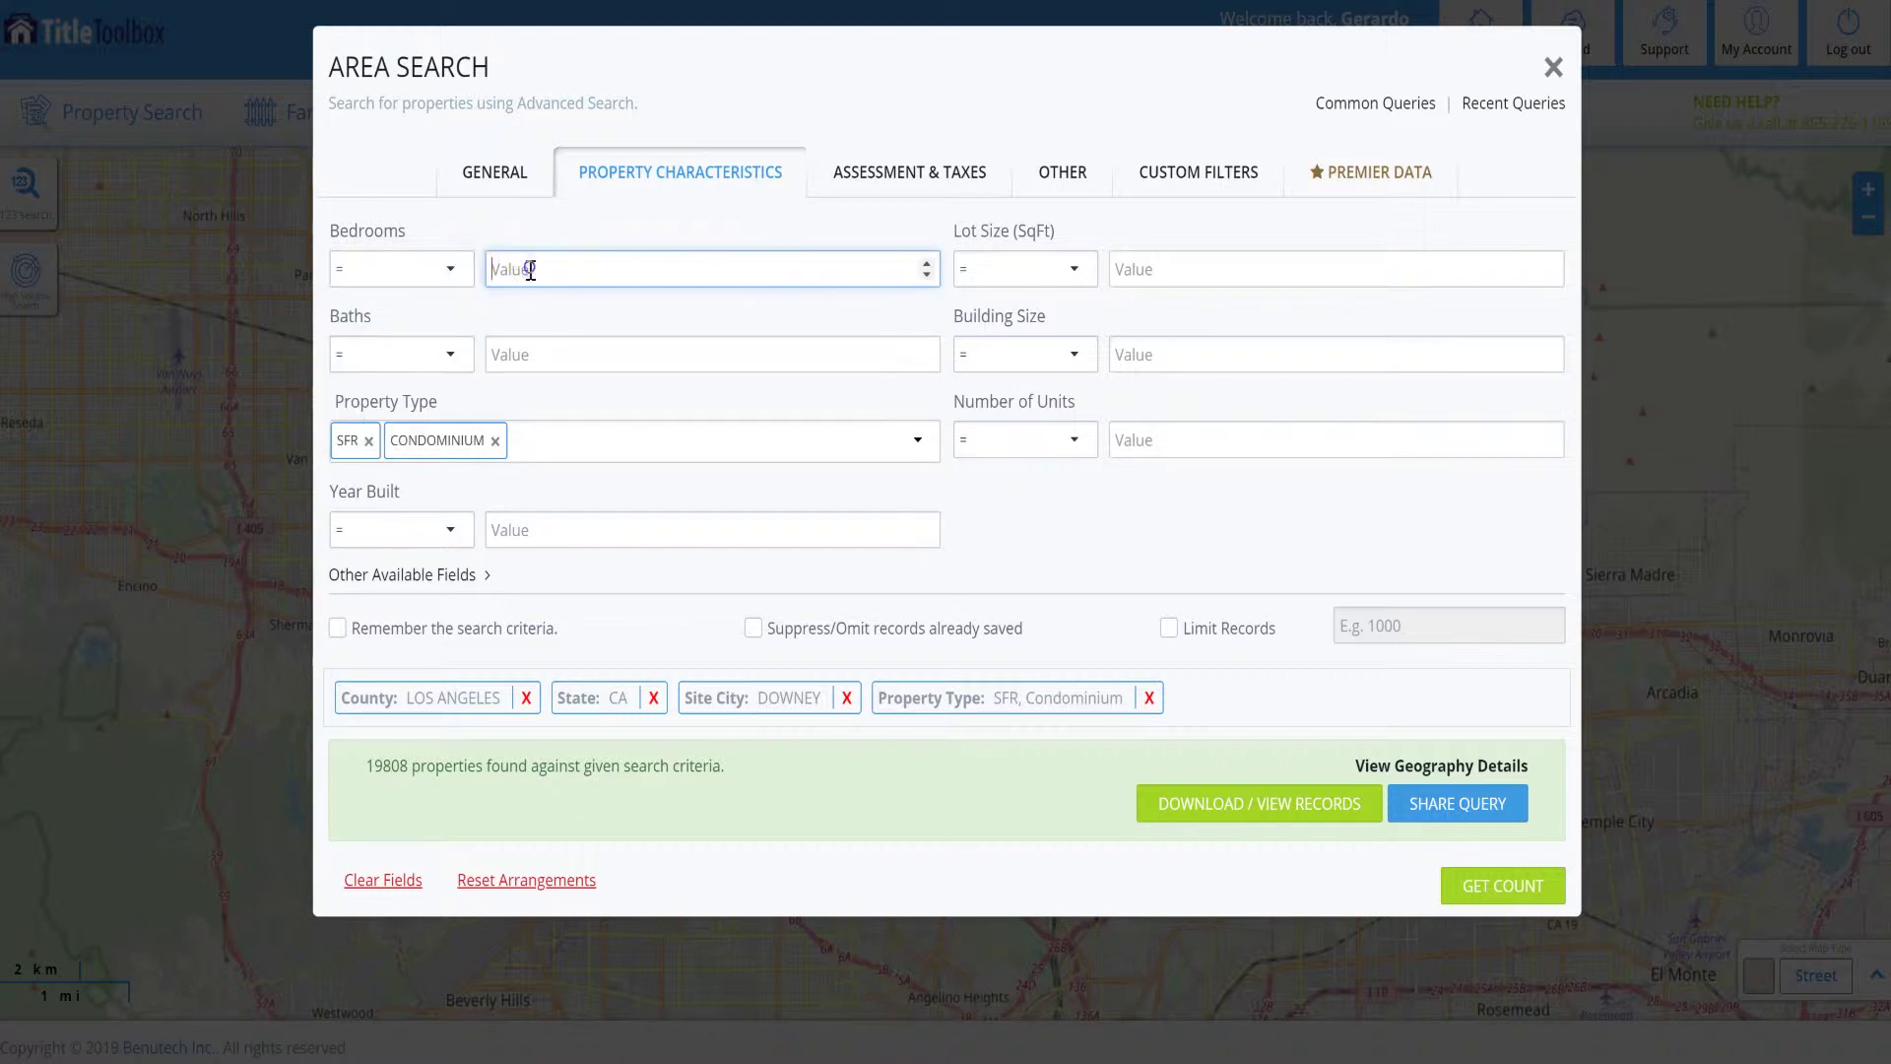
type("4")
left_click(541, 343)
type("2")
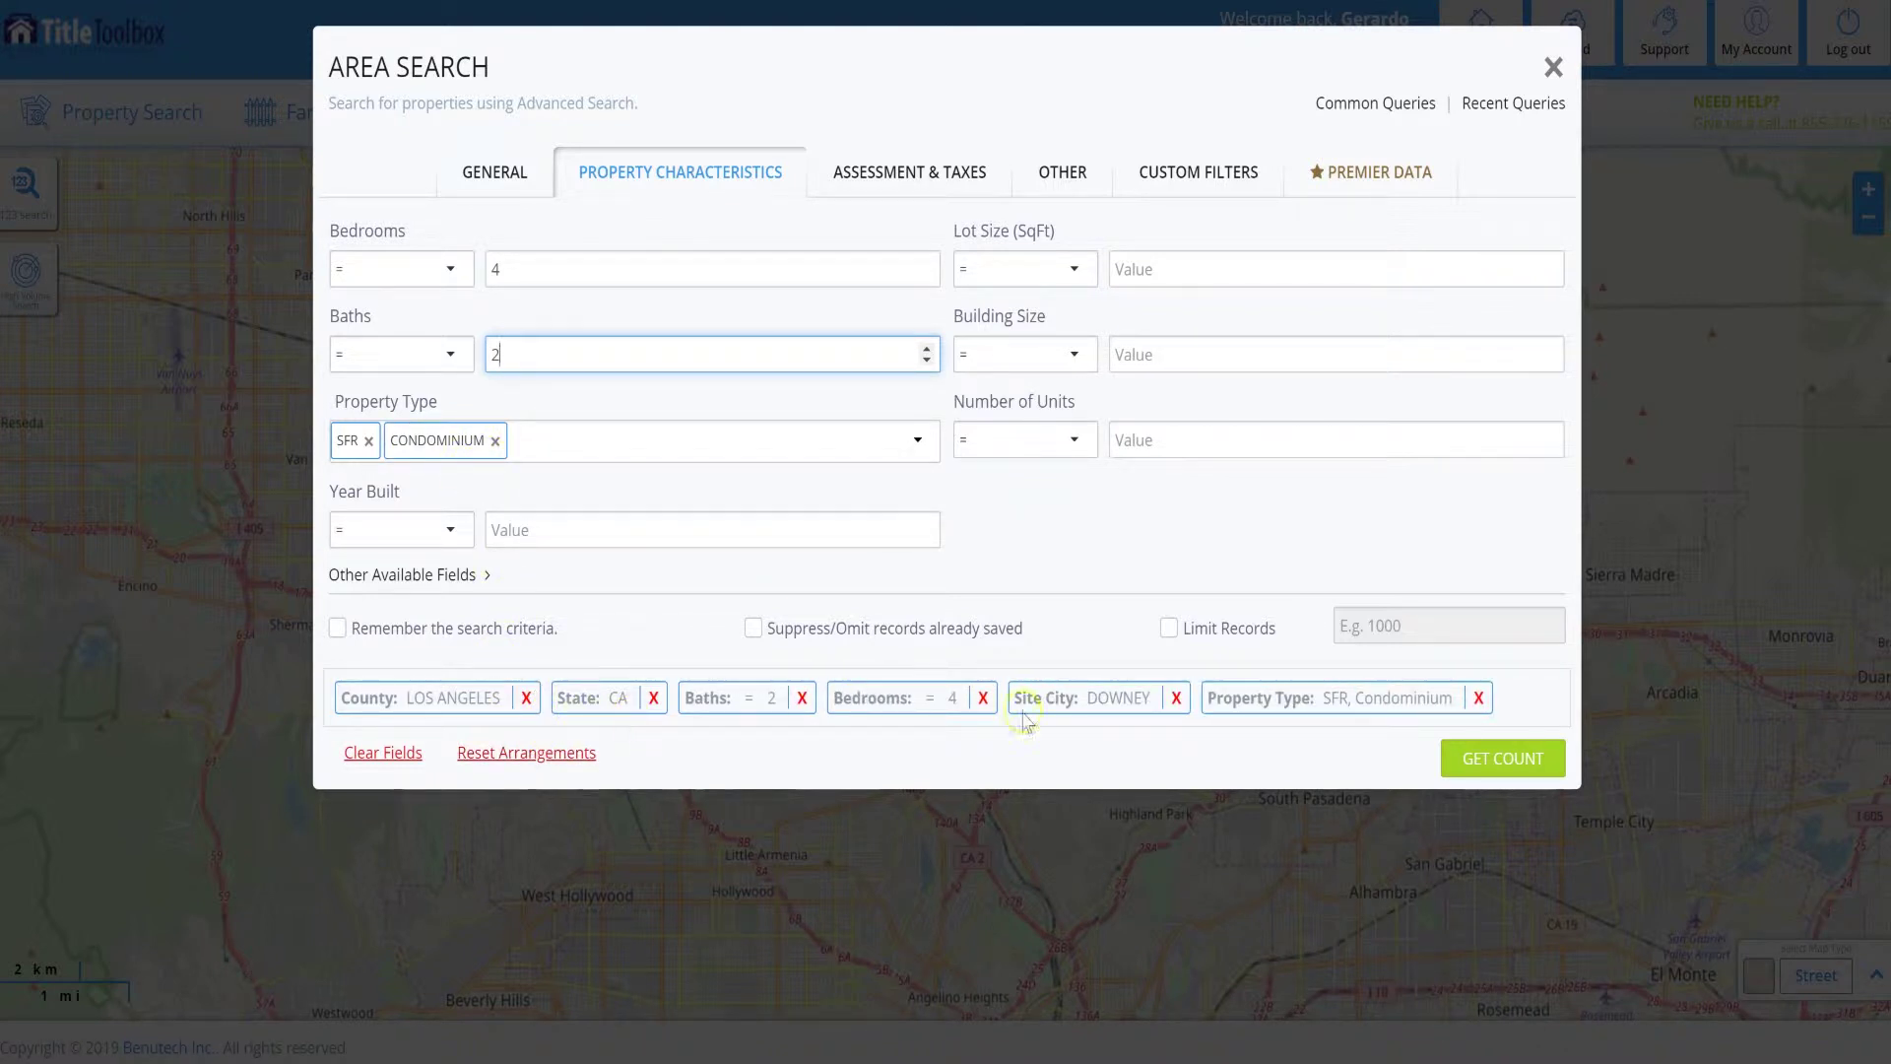
left_click(1495, 778)
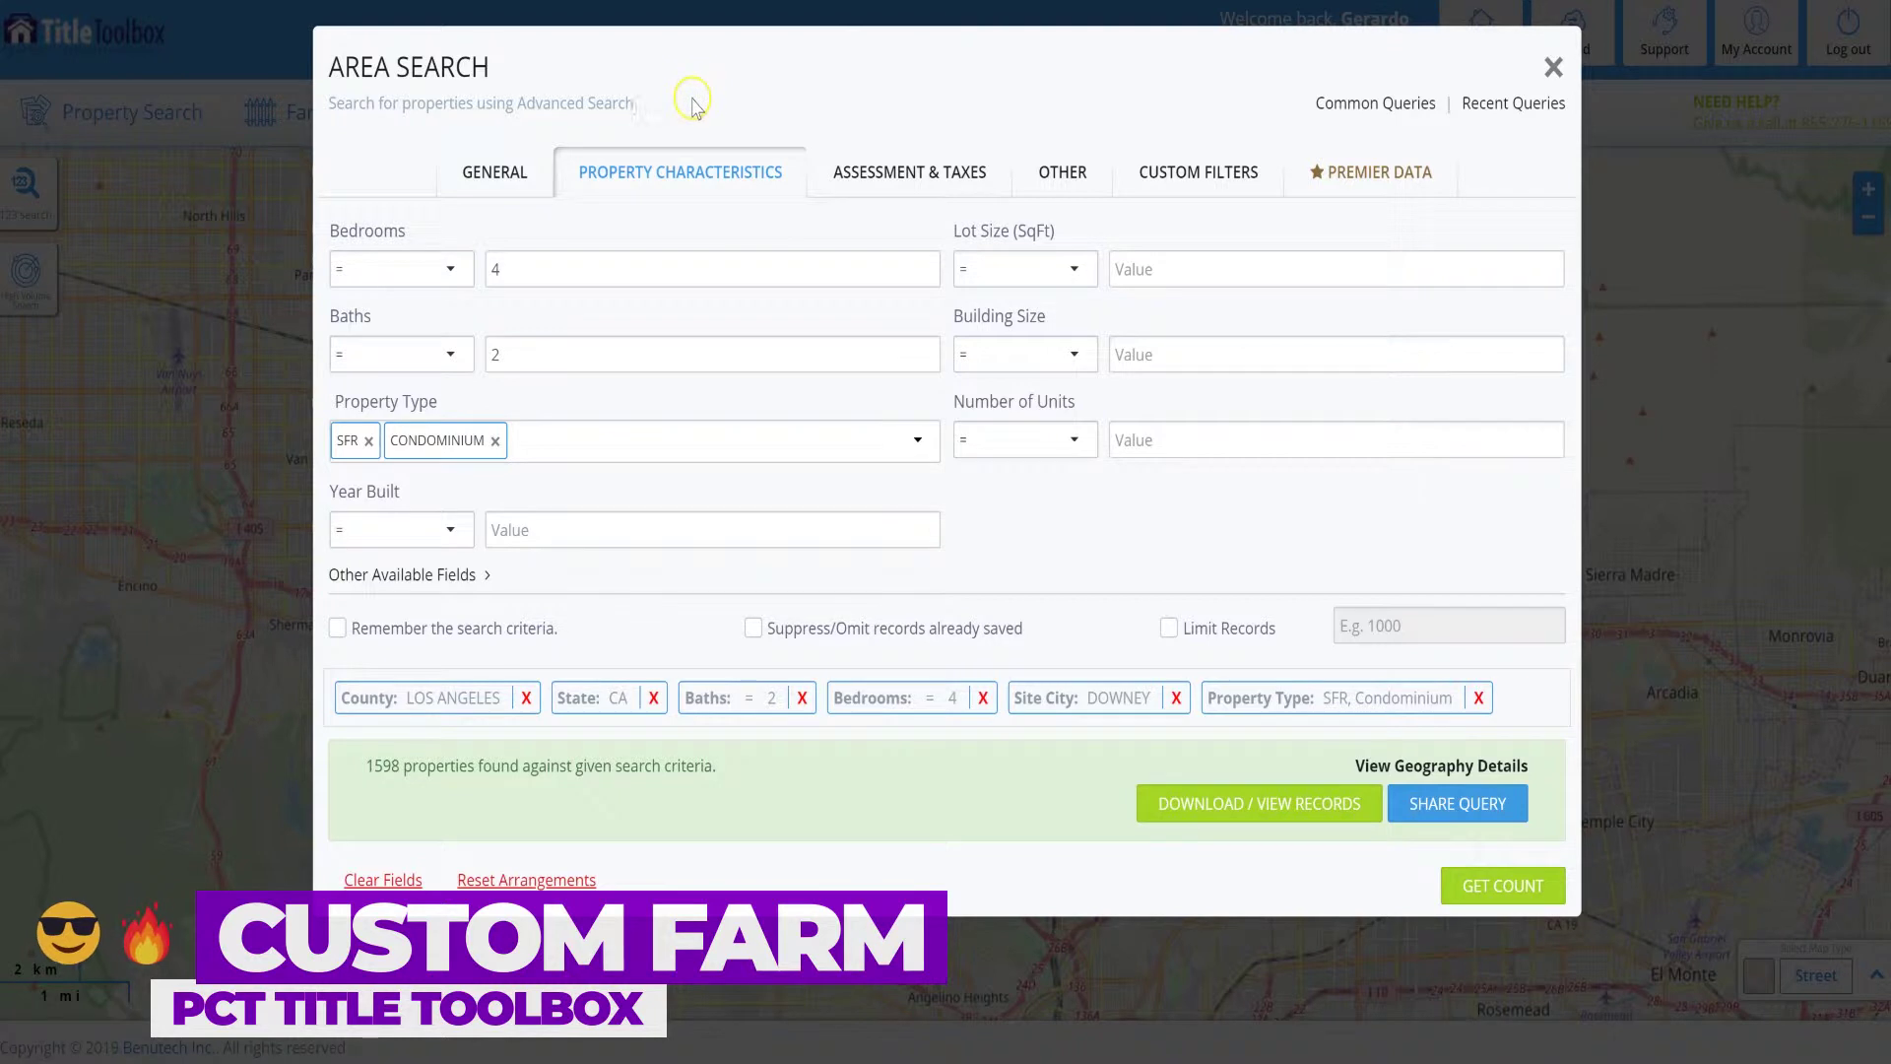
left_click(921, 174)
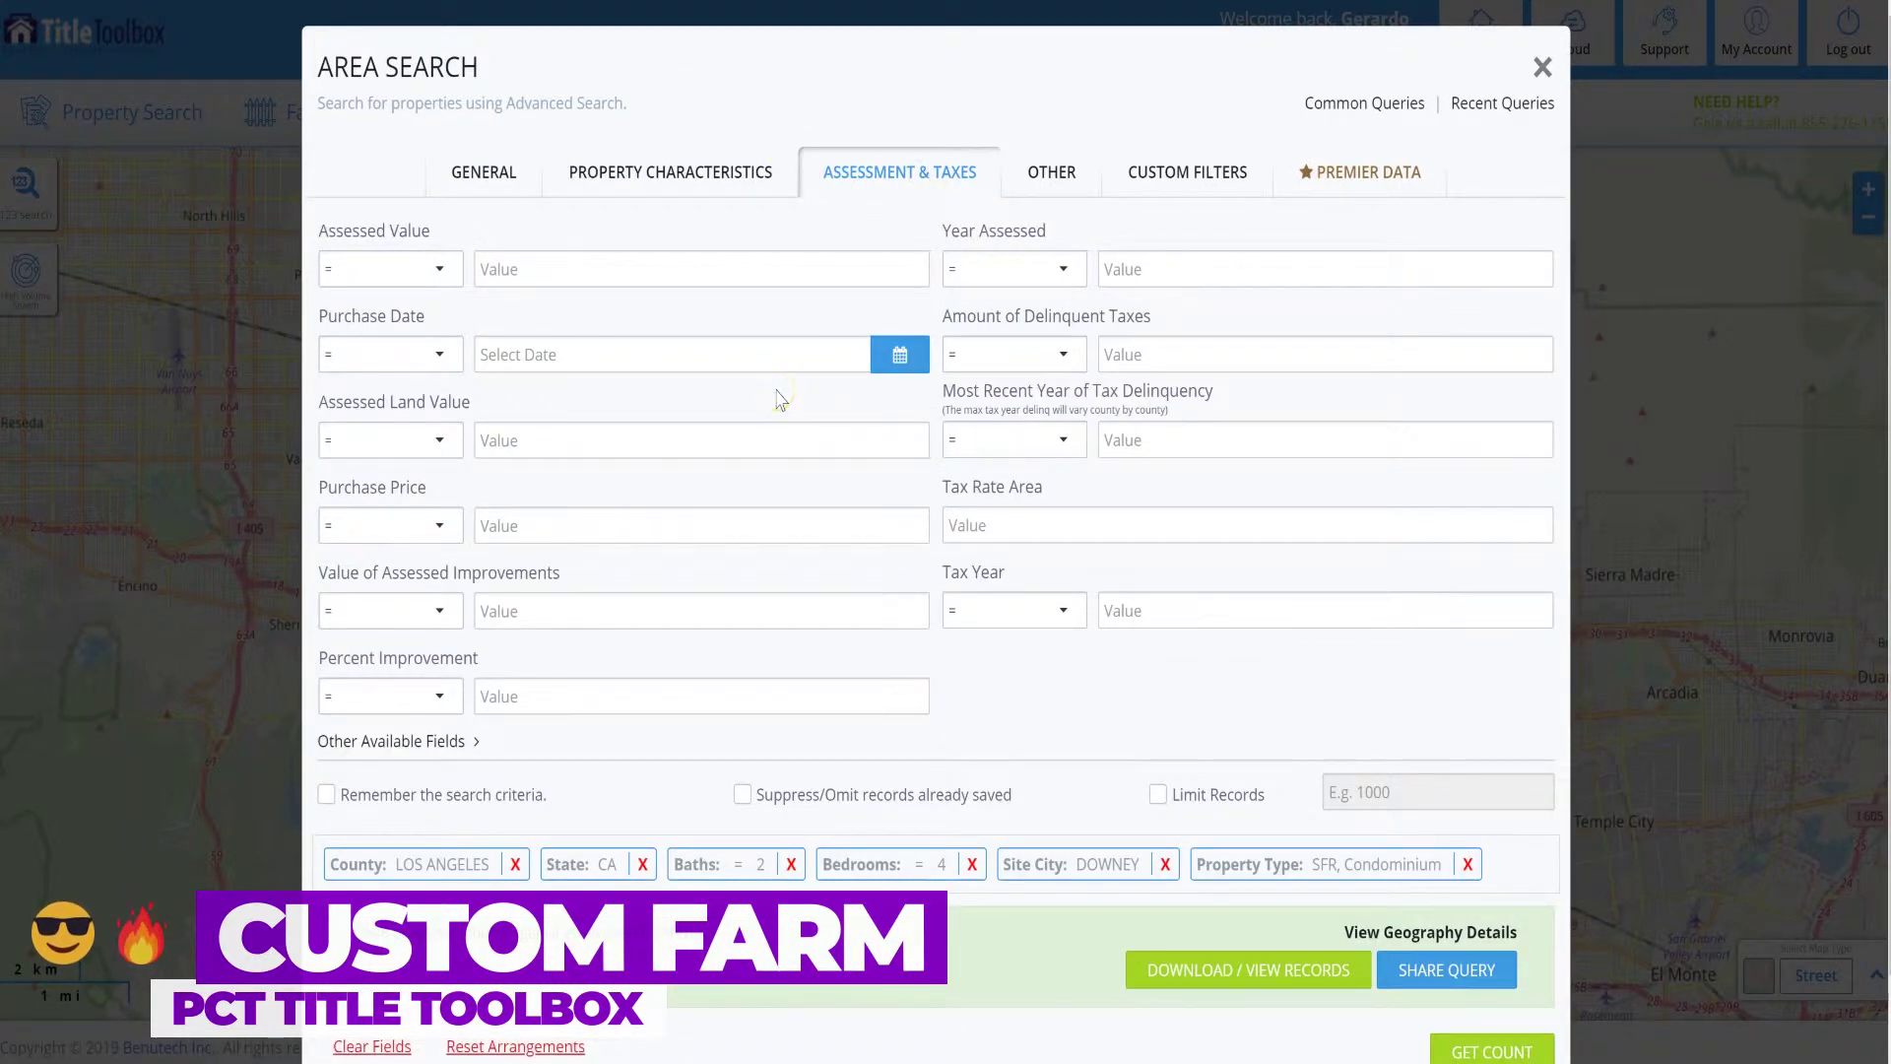
left_click(1044, 323)
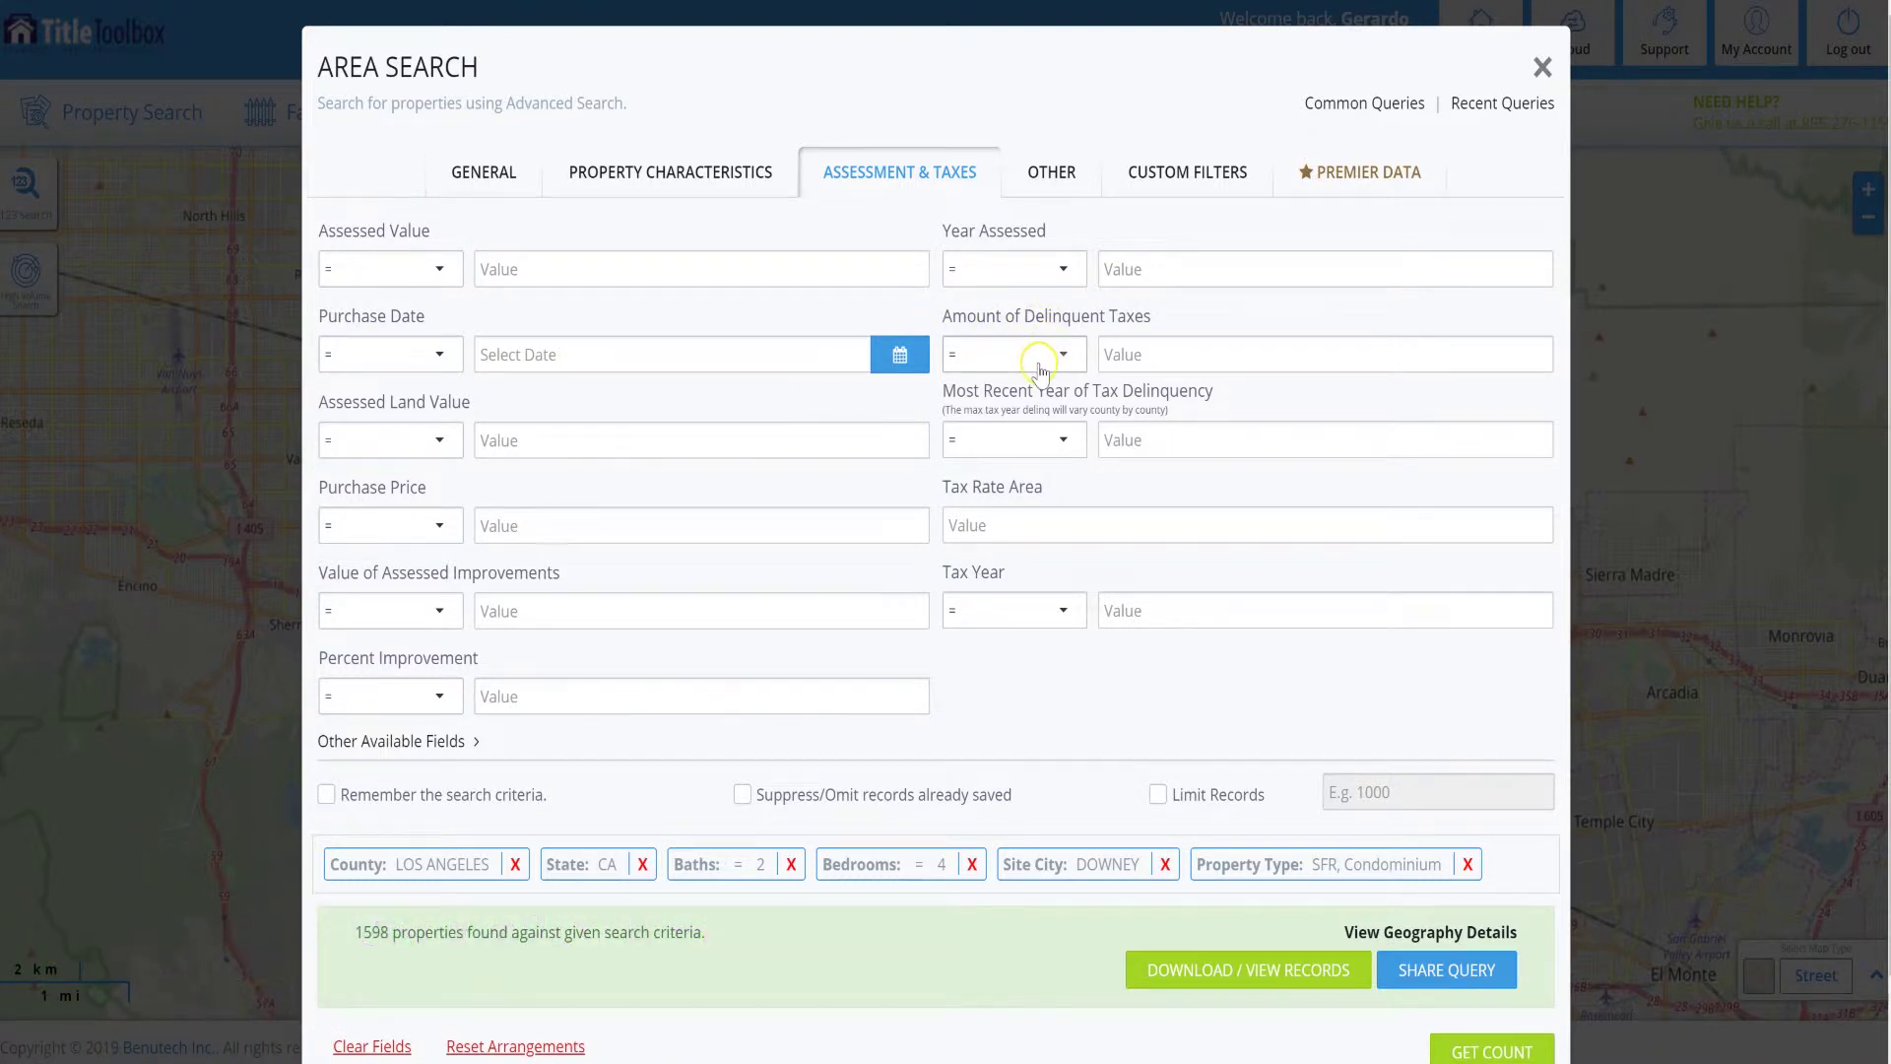
left_click(1052, 178)
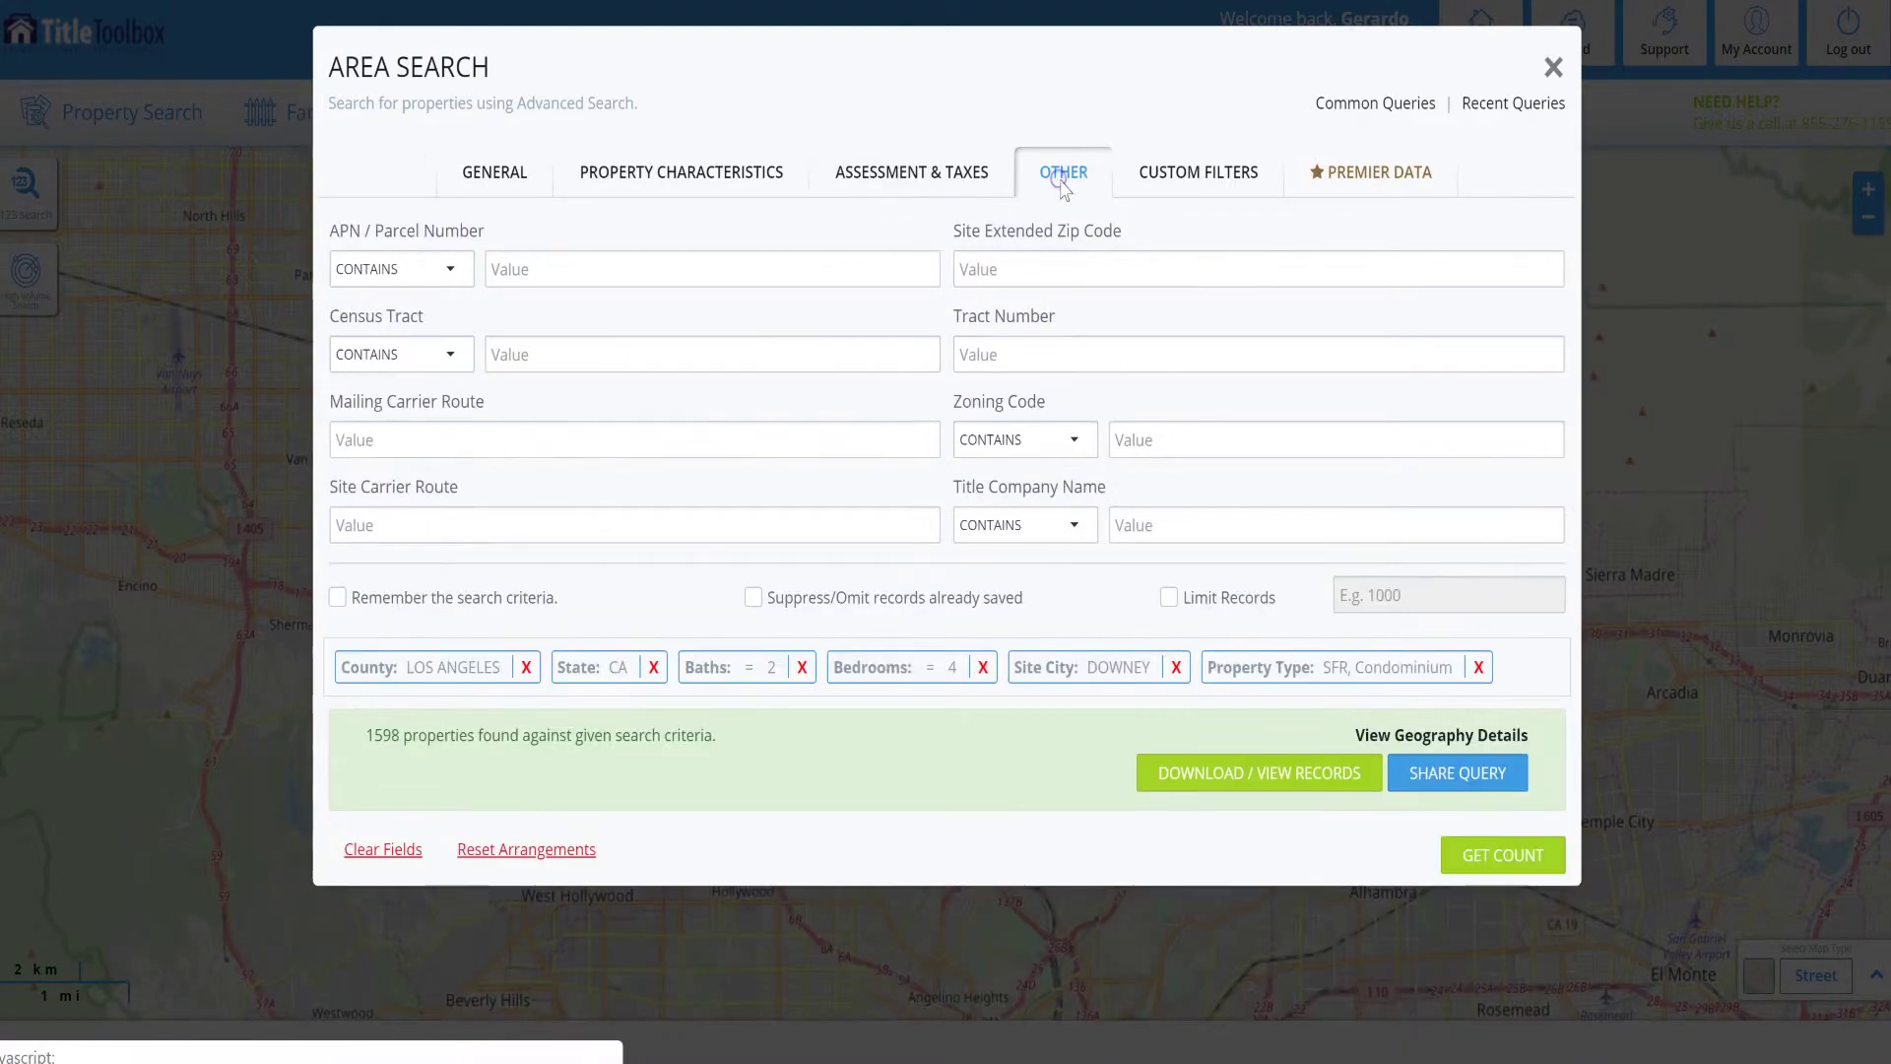
left_click(1022, 298)
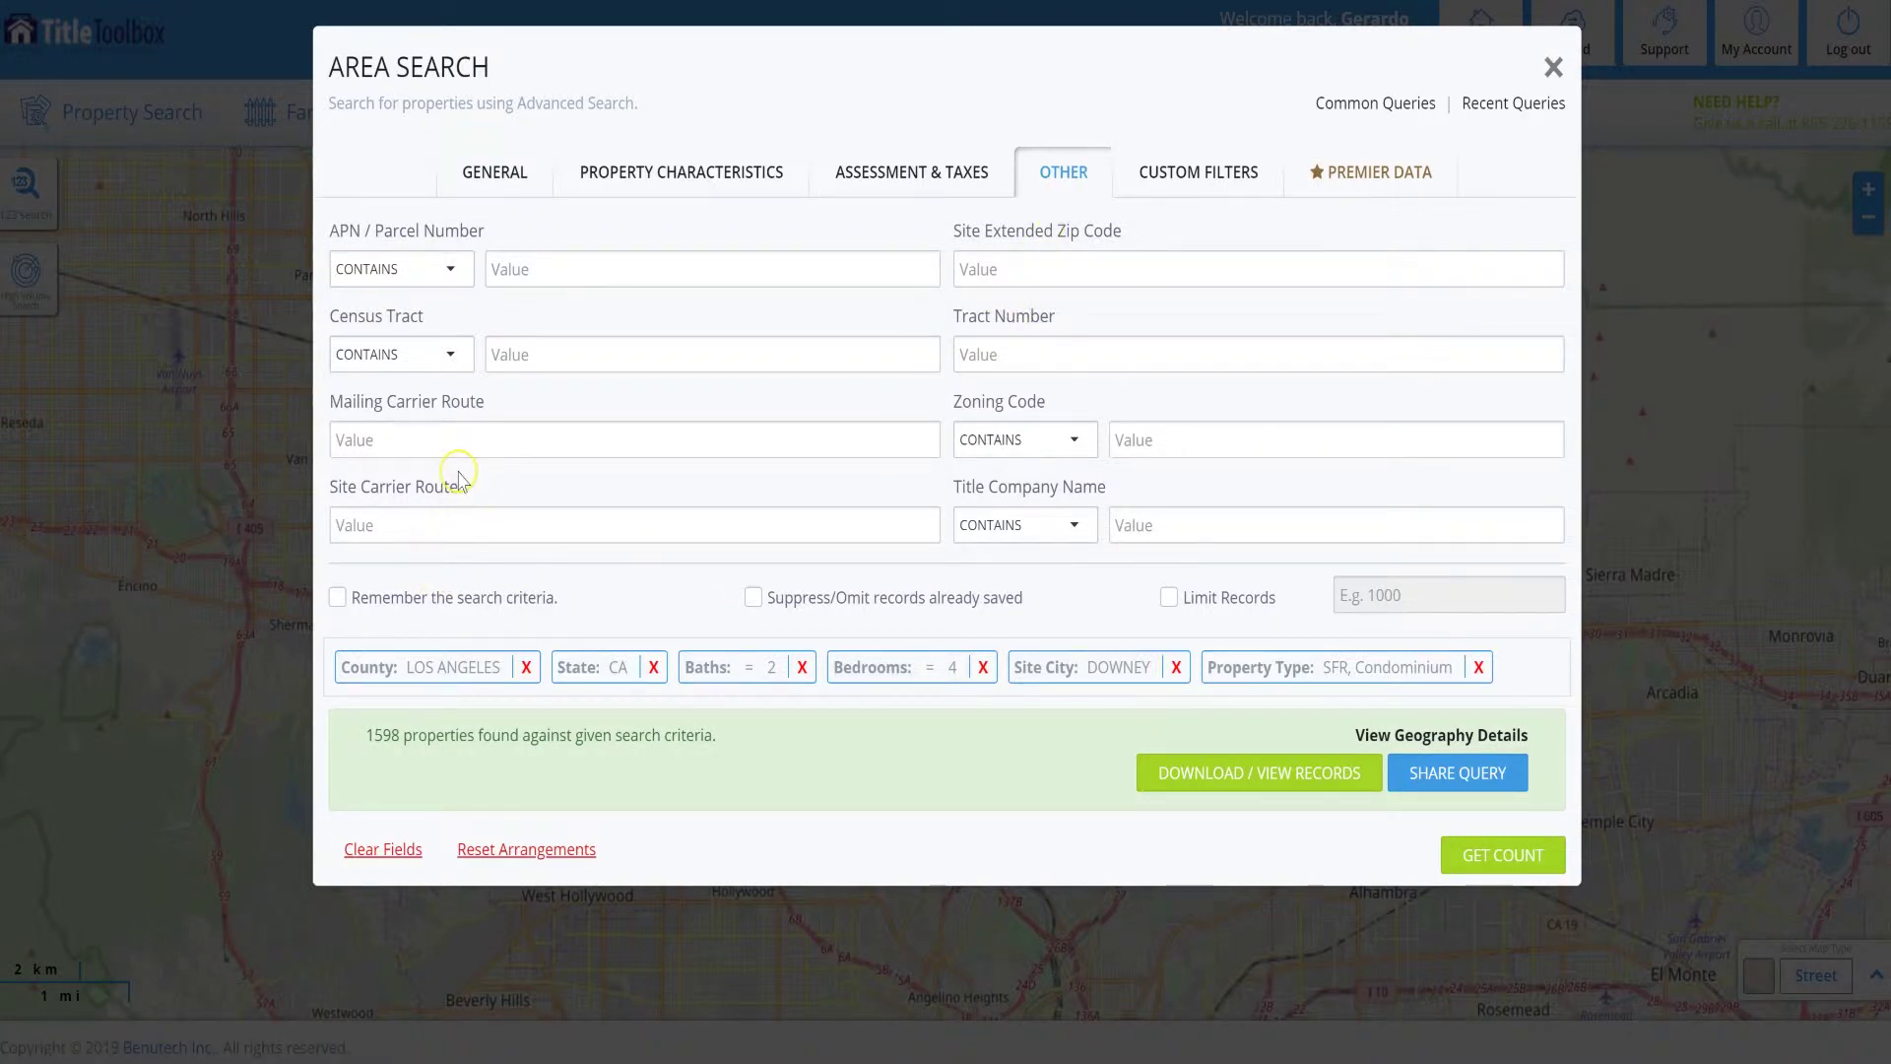
left_click(518, 175)
left_click(684, 172)
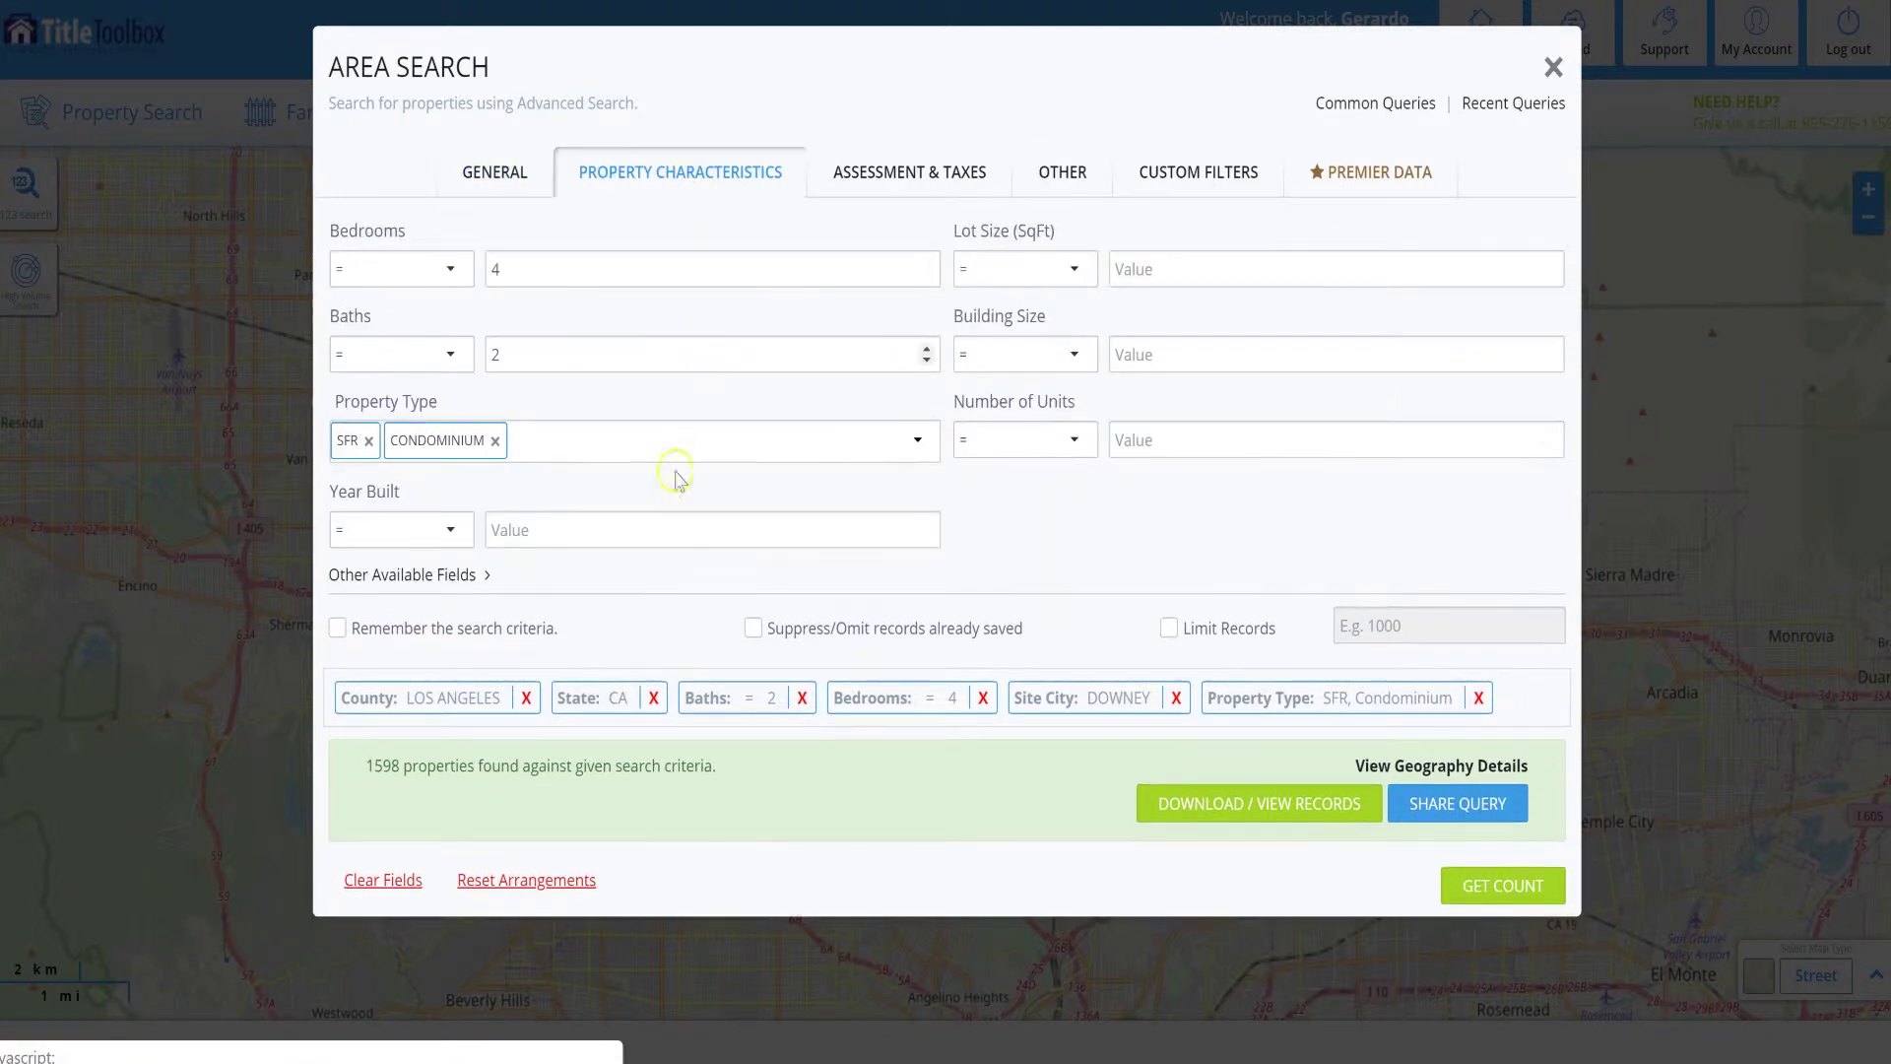
left_click(439, 636)
Step: Add a Number Of Stories = 2 criterion from Other Available Fields
left_click(481, 581)
scroll(458, 640, "down", 2)
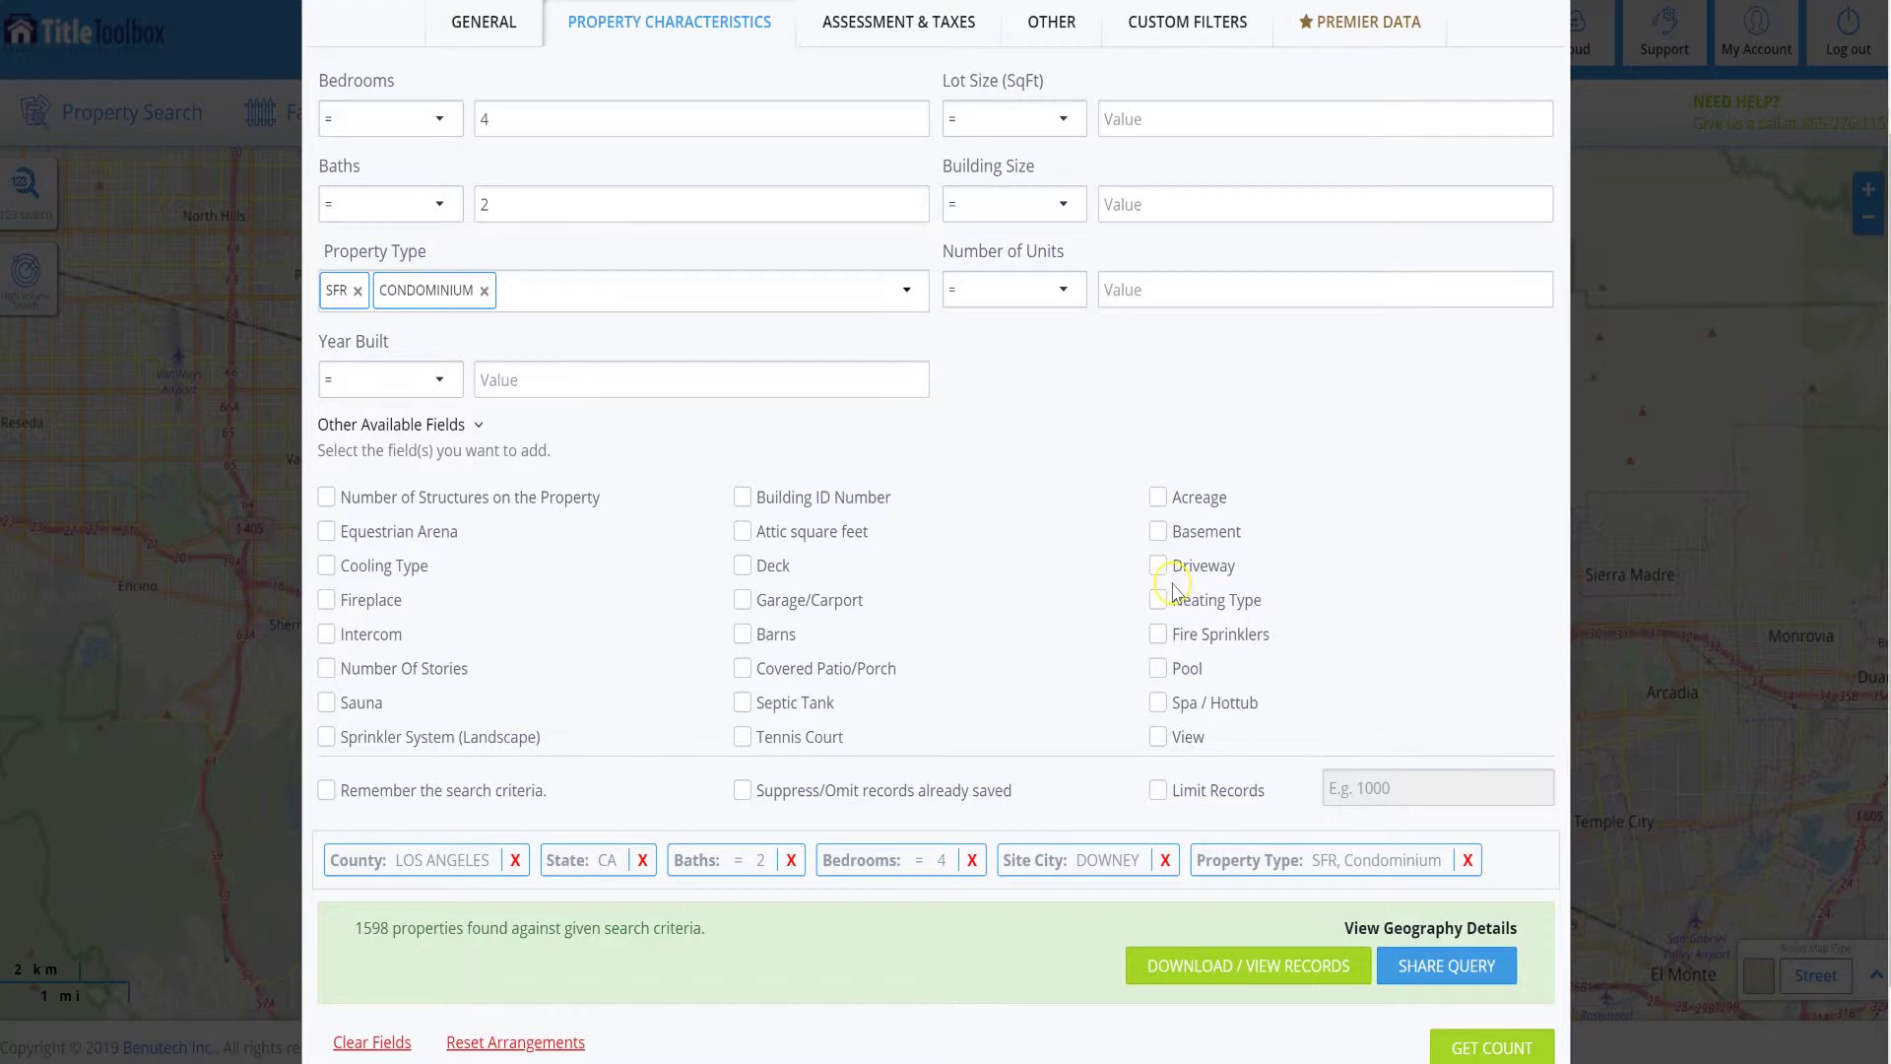
scroll(1172, 596, "down", 1)
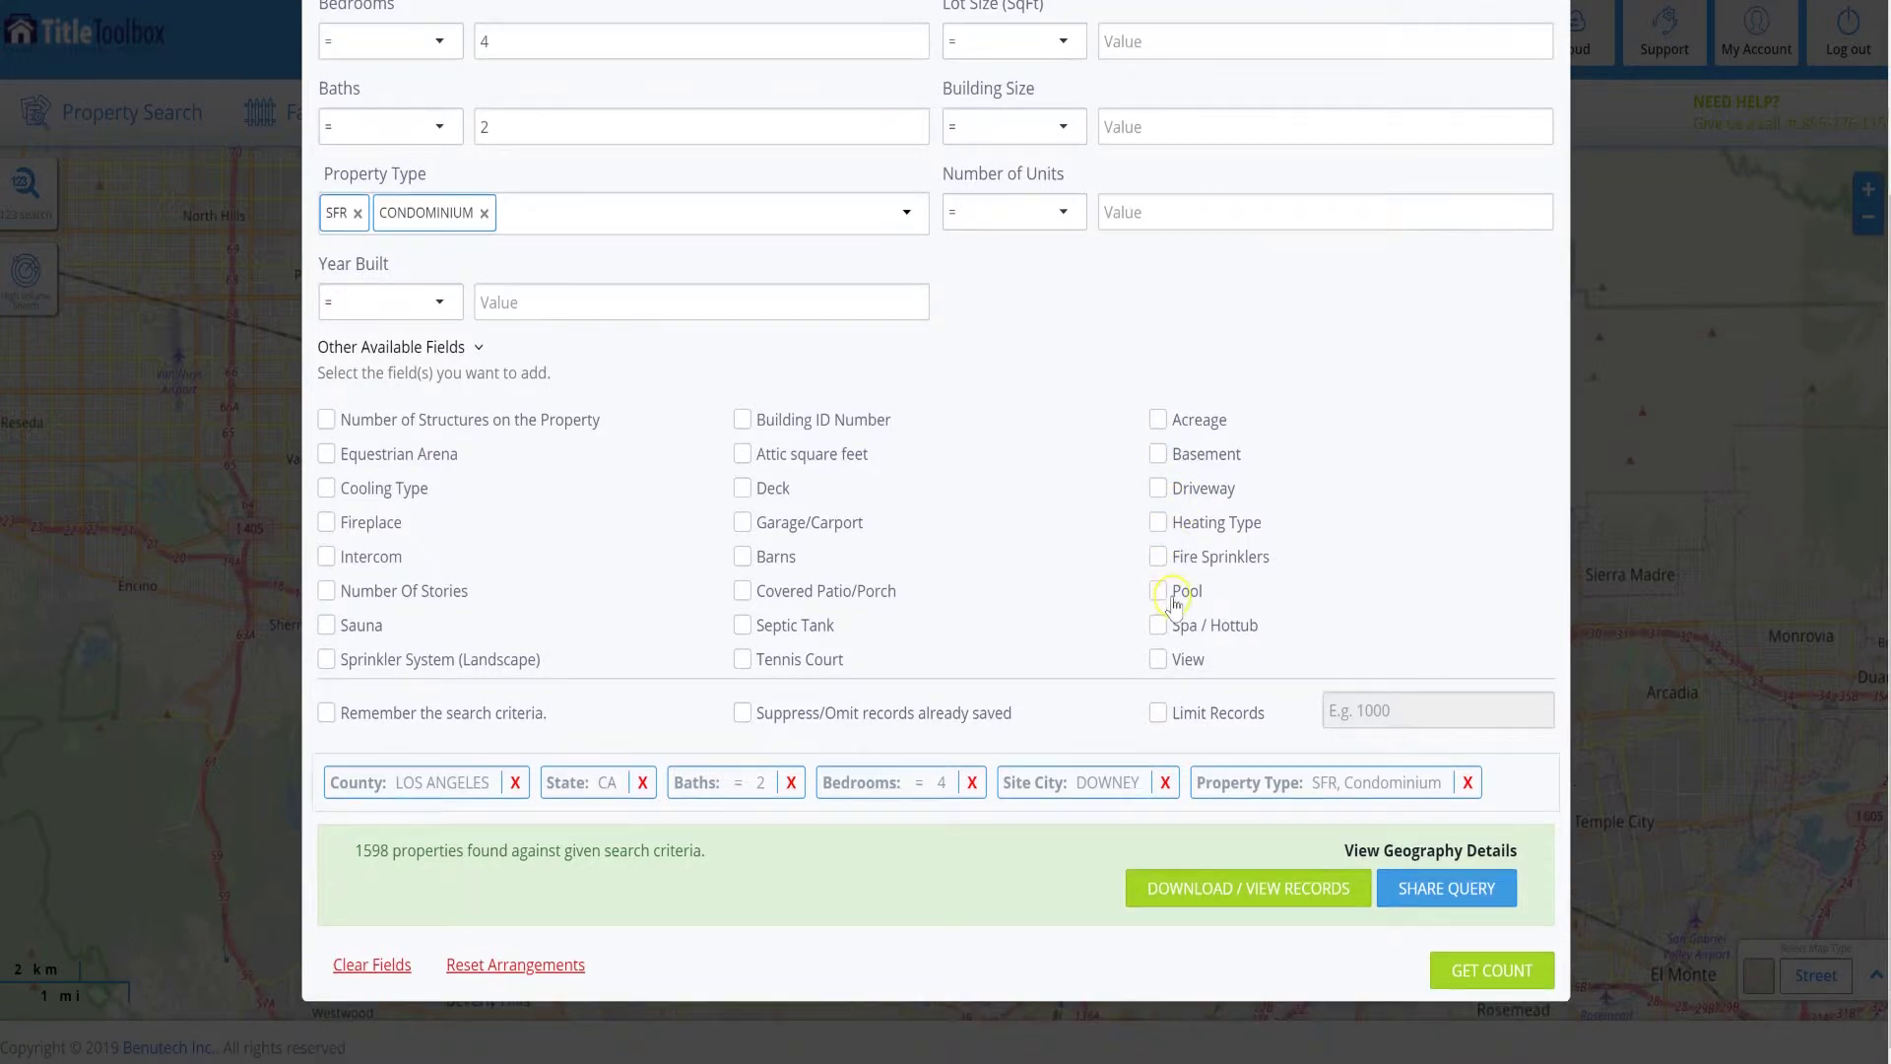
left_click(326, 592)
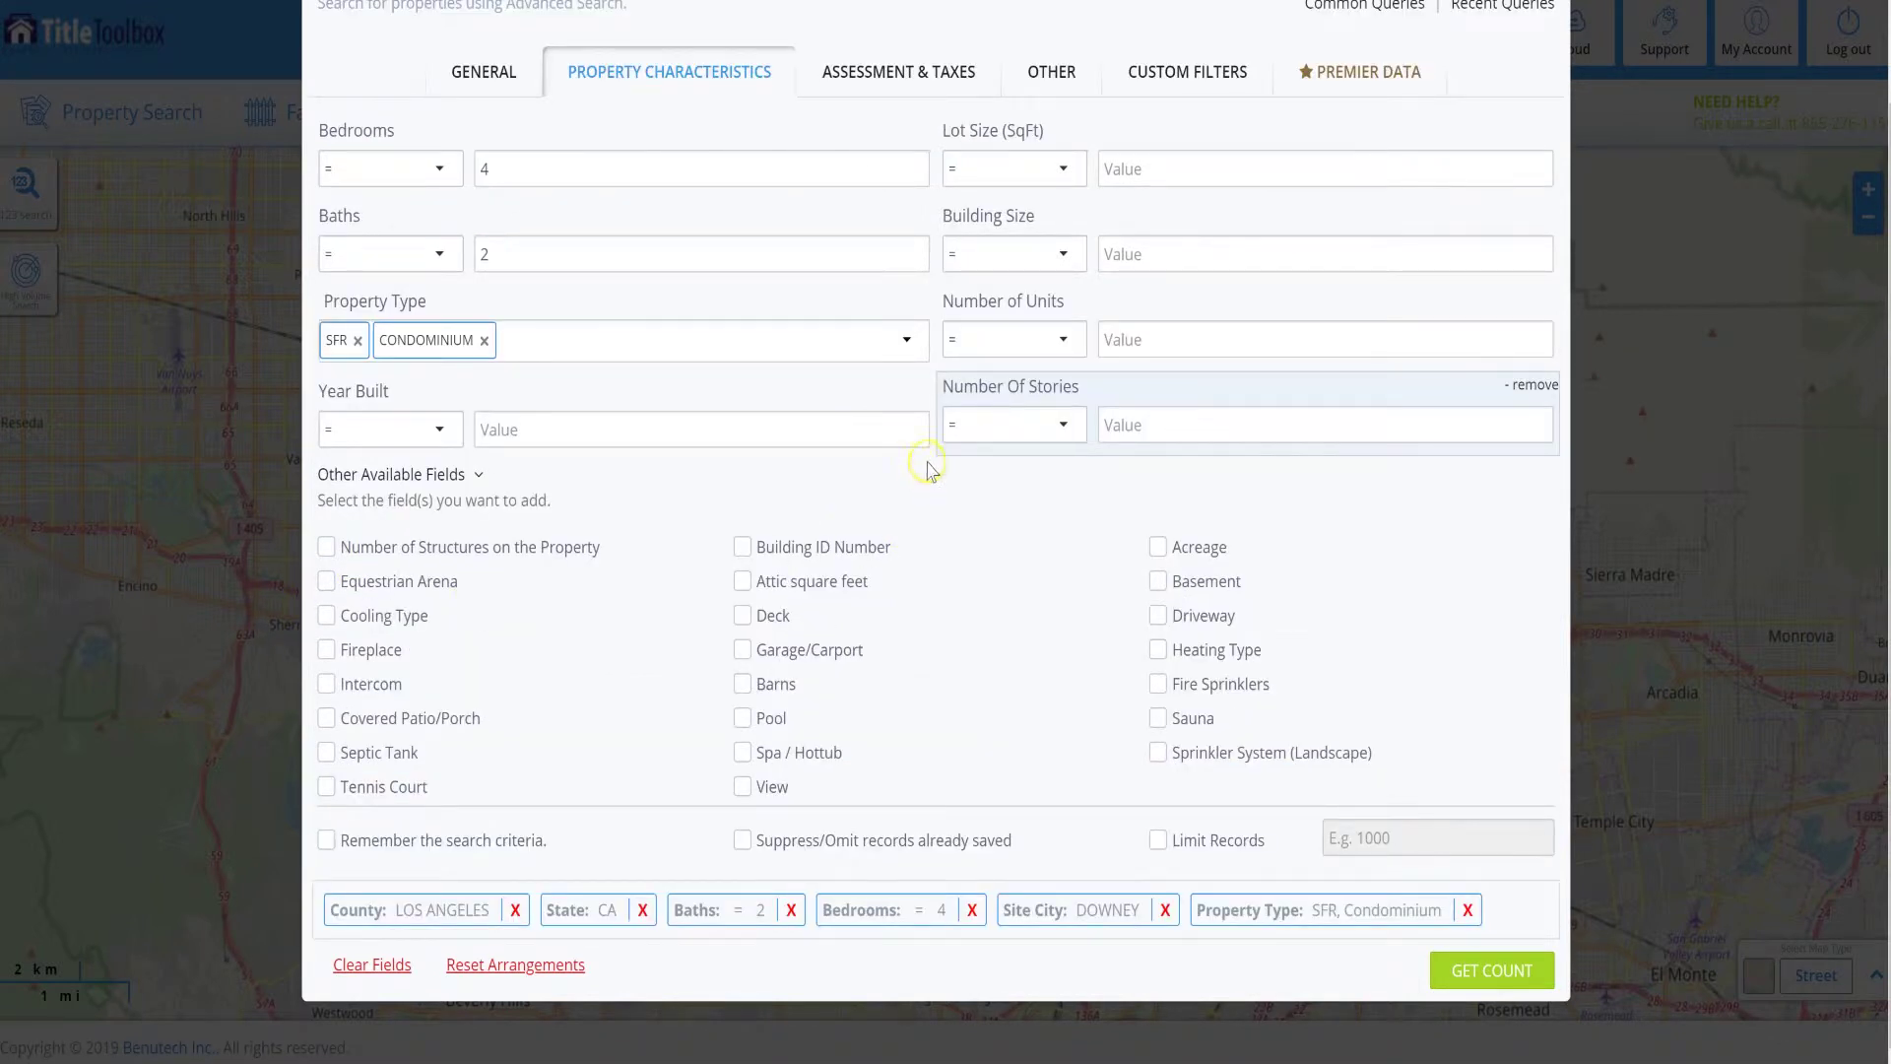
left_click(1055, 440)
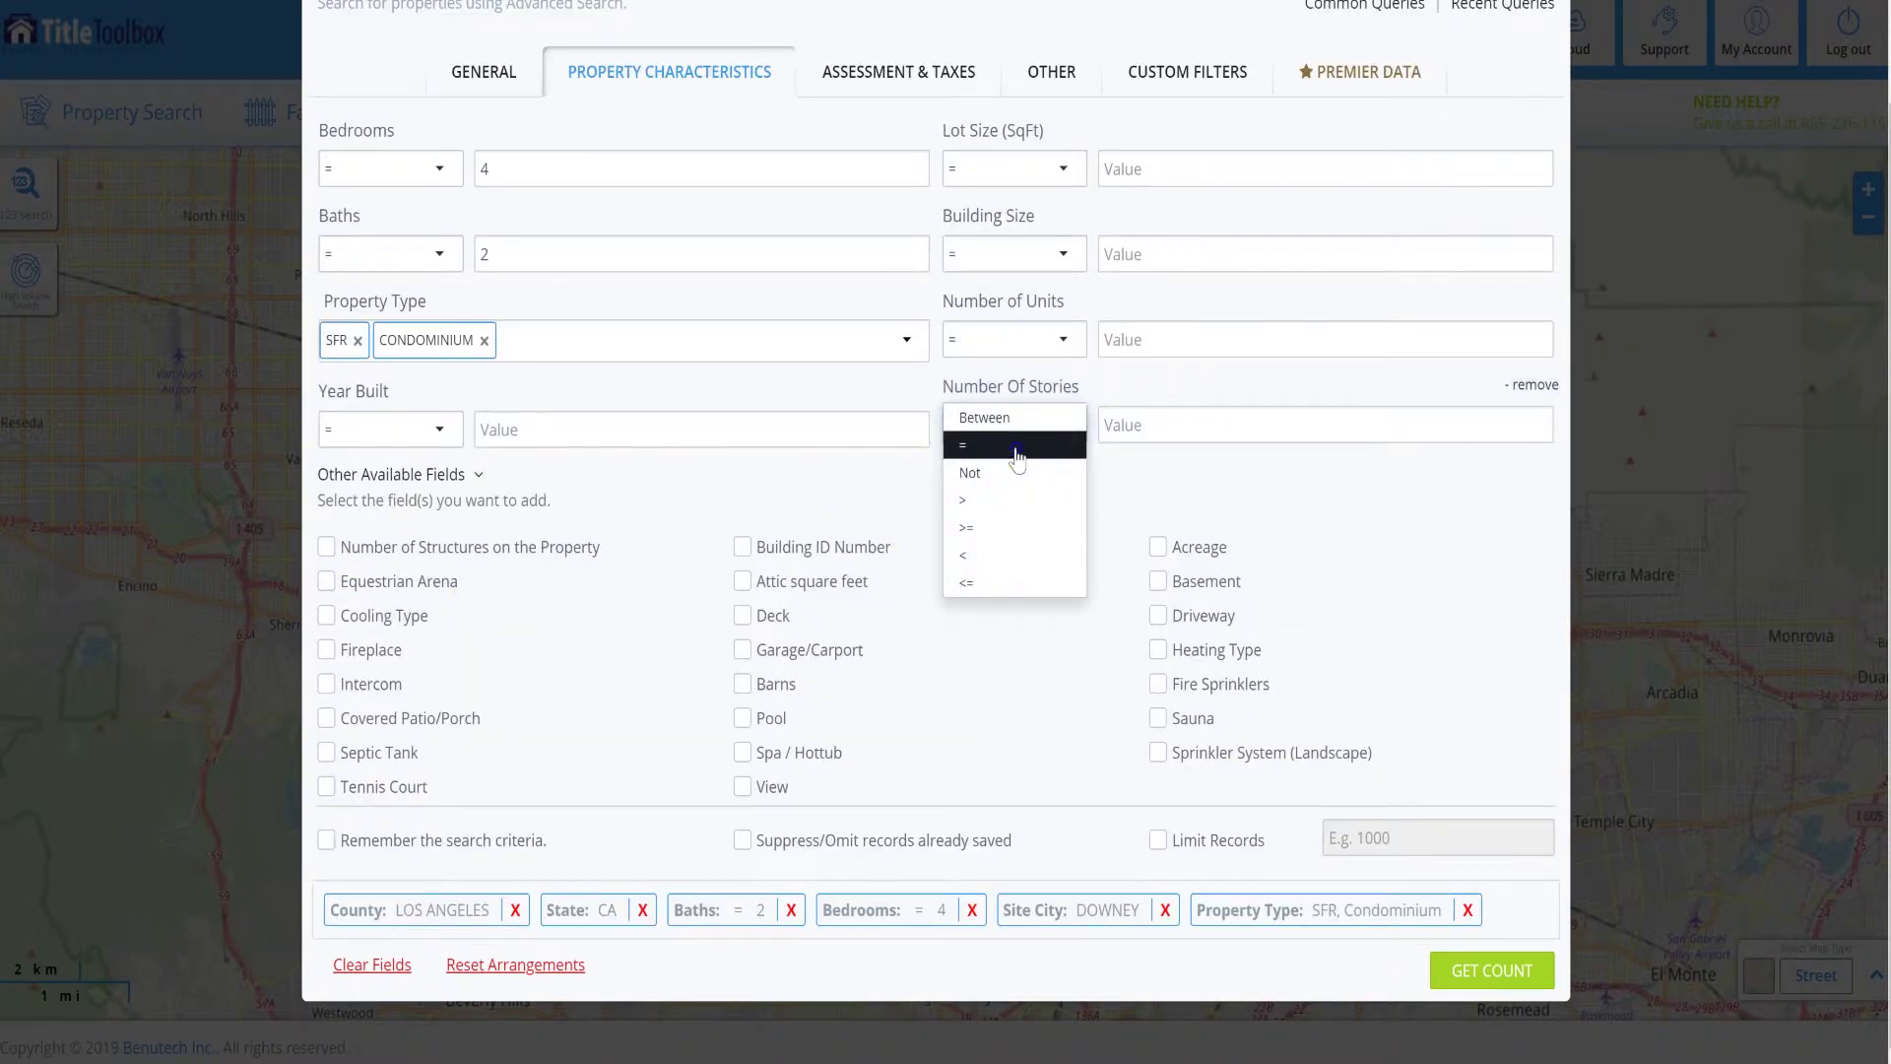
left_click(1020, 445)
left_click(1145, 428)
type("2")
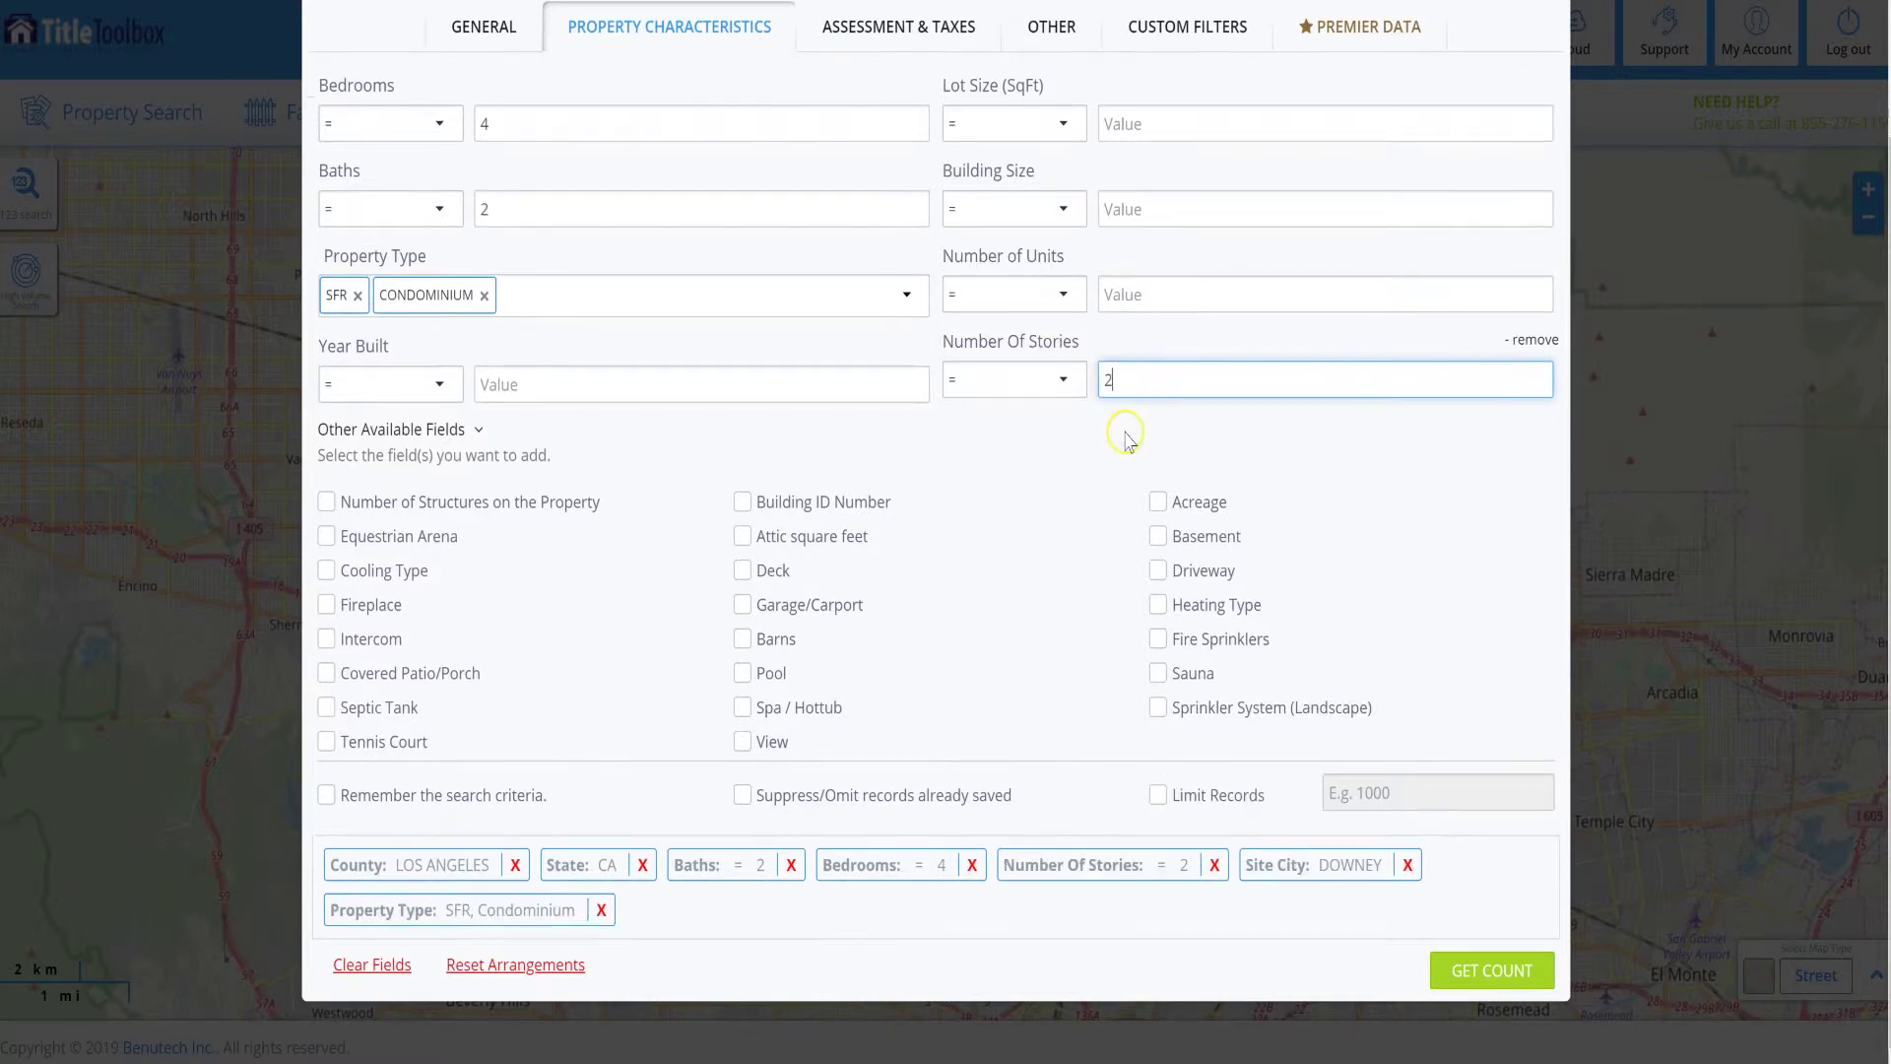
left_click(1469, 974)
left_click(507, 913)
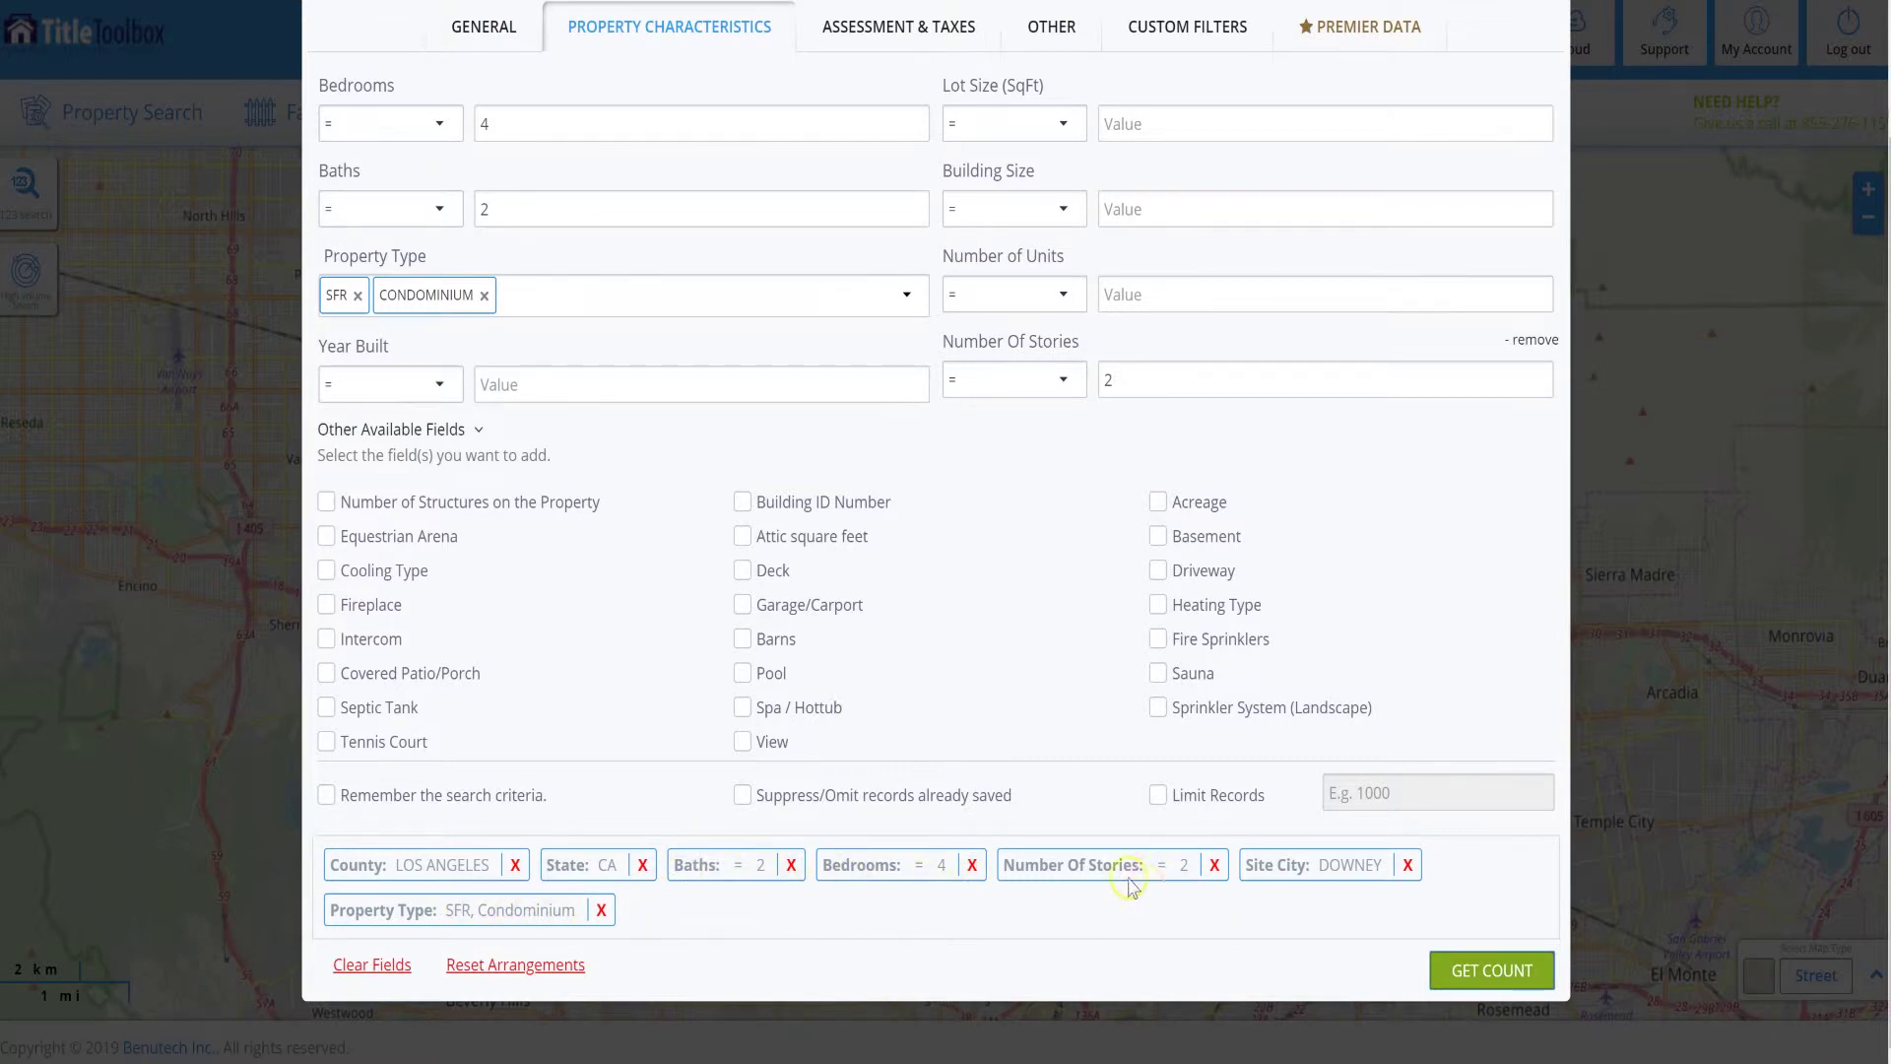
Step: Recount with the 2-story filter, which returns 106 properties
left_click(1487, 971)
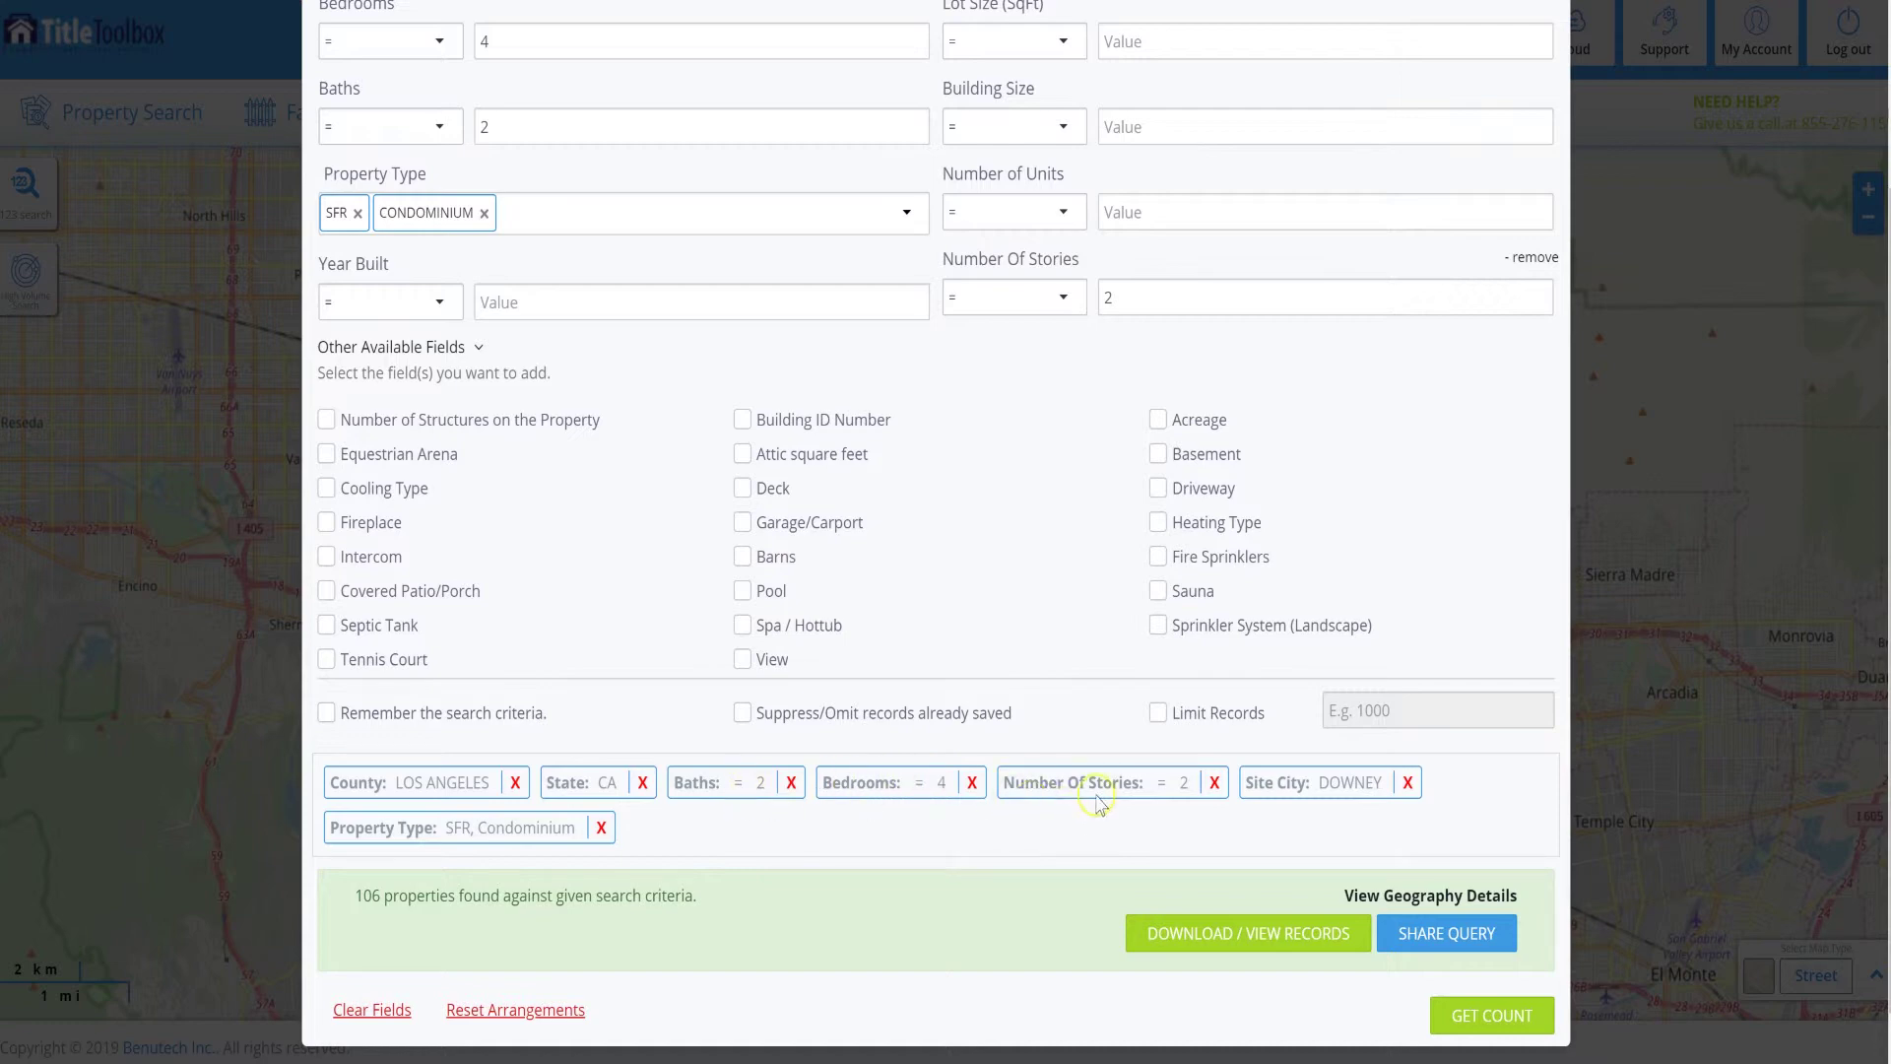
scroll(1372, 515, "up", 2)
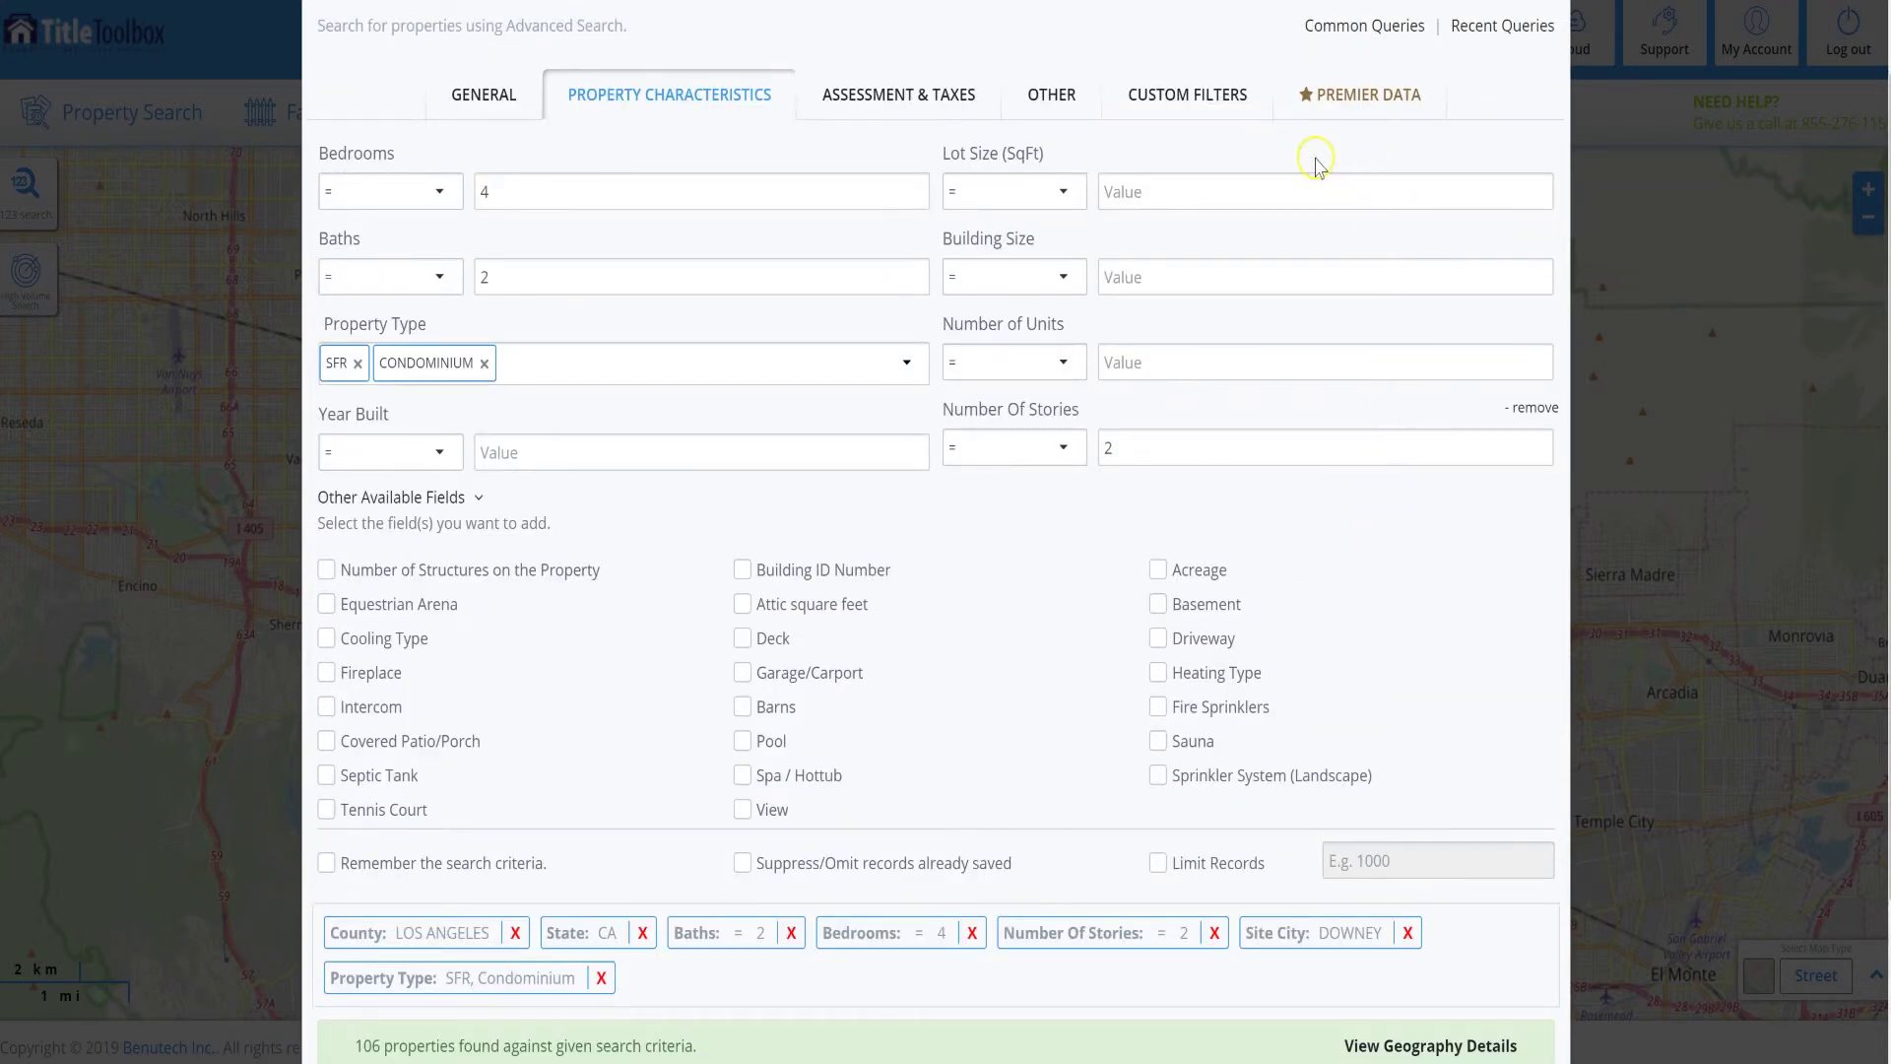
Step: Set the NonOwner custom filter to Yes and recount, leaving 10 properties
left_click(1210, 99)
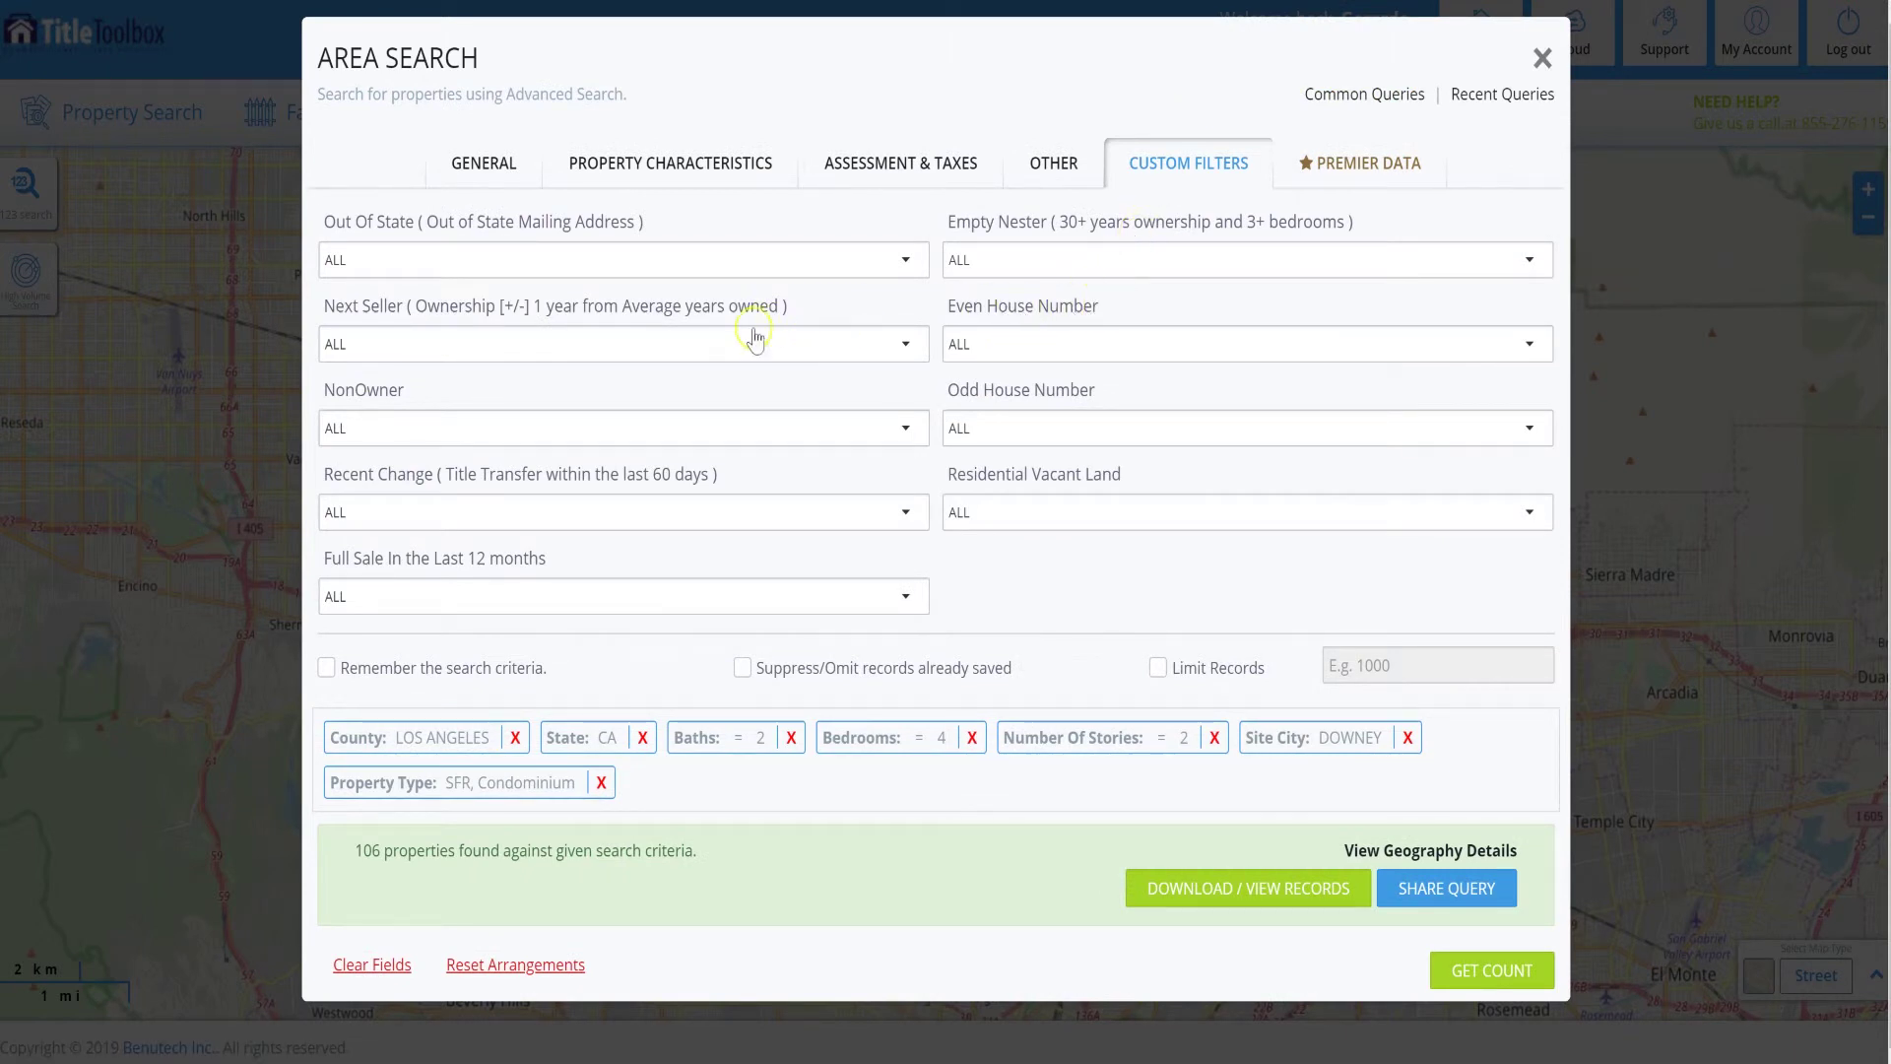
left_click(500, 422)
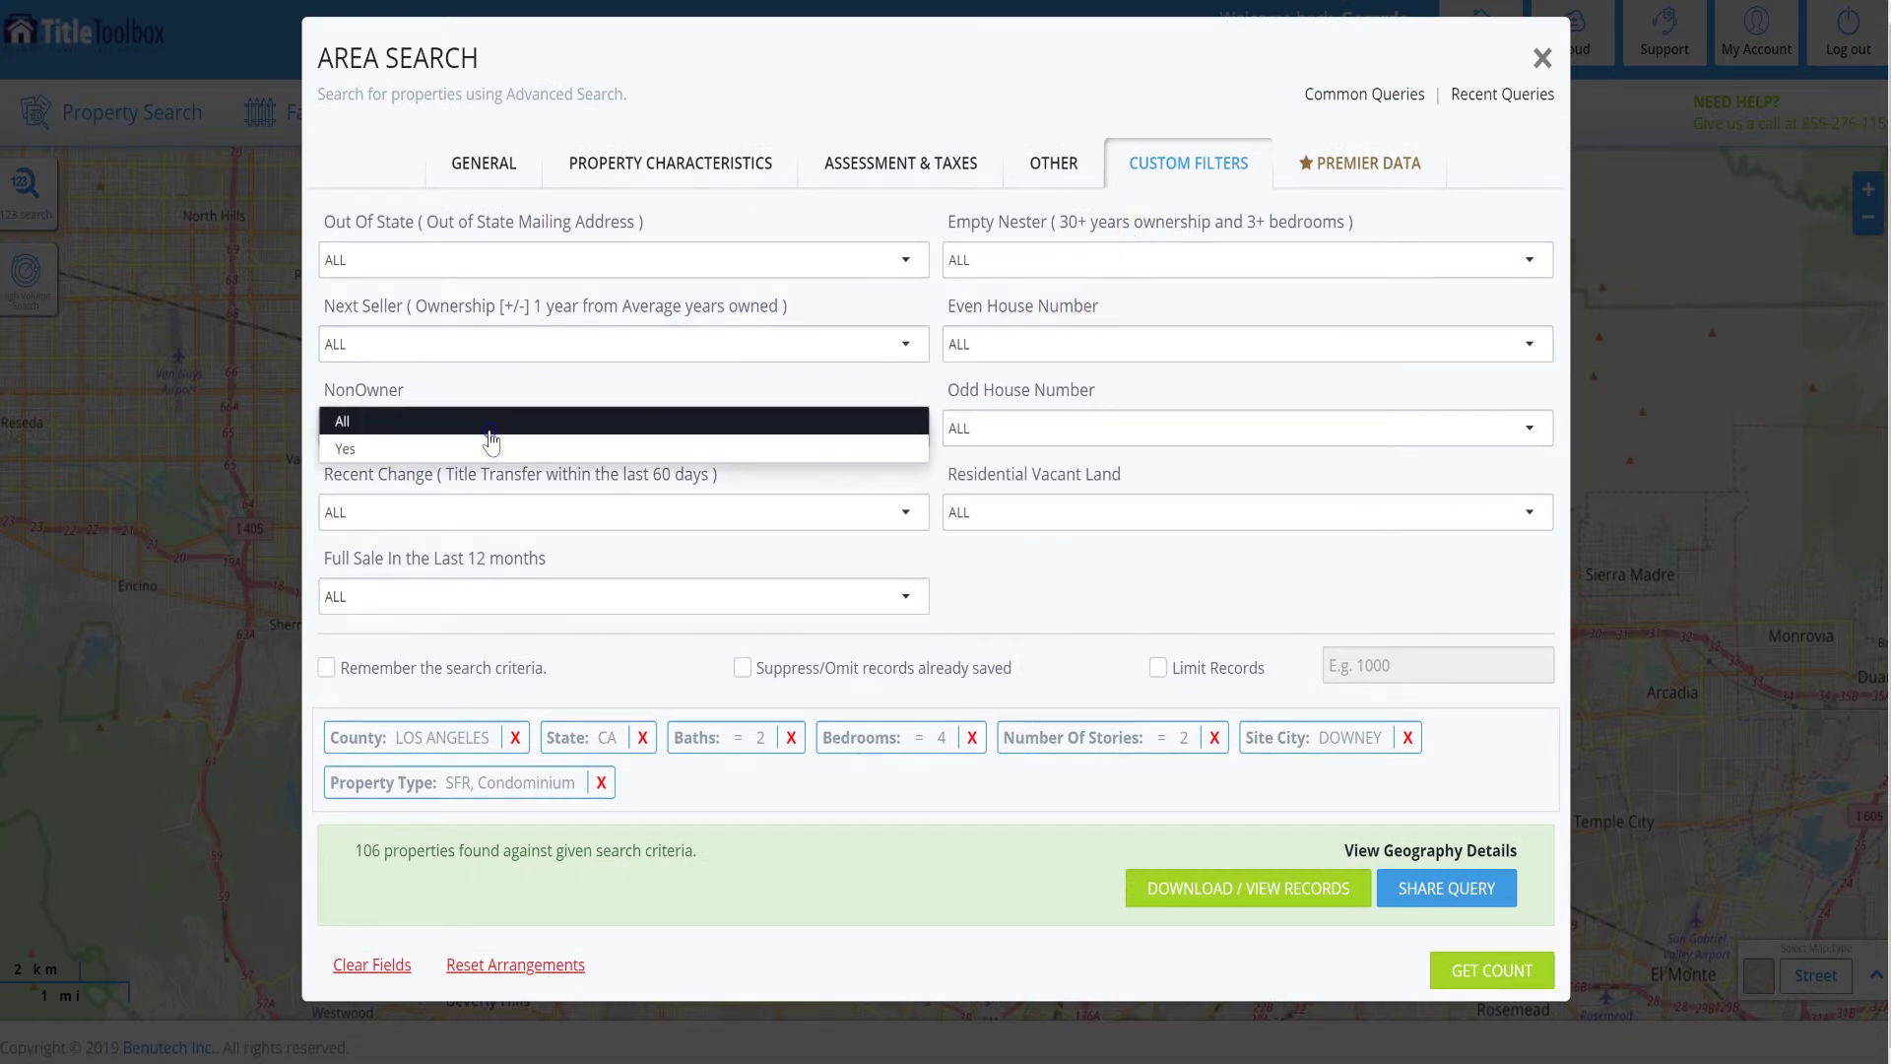
left_click(337, 449)
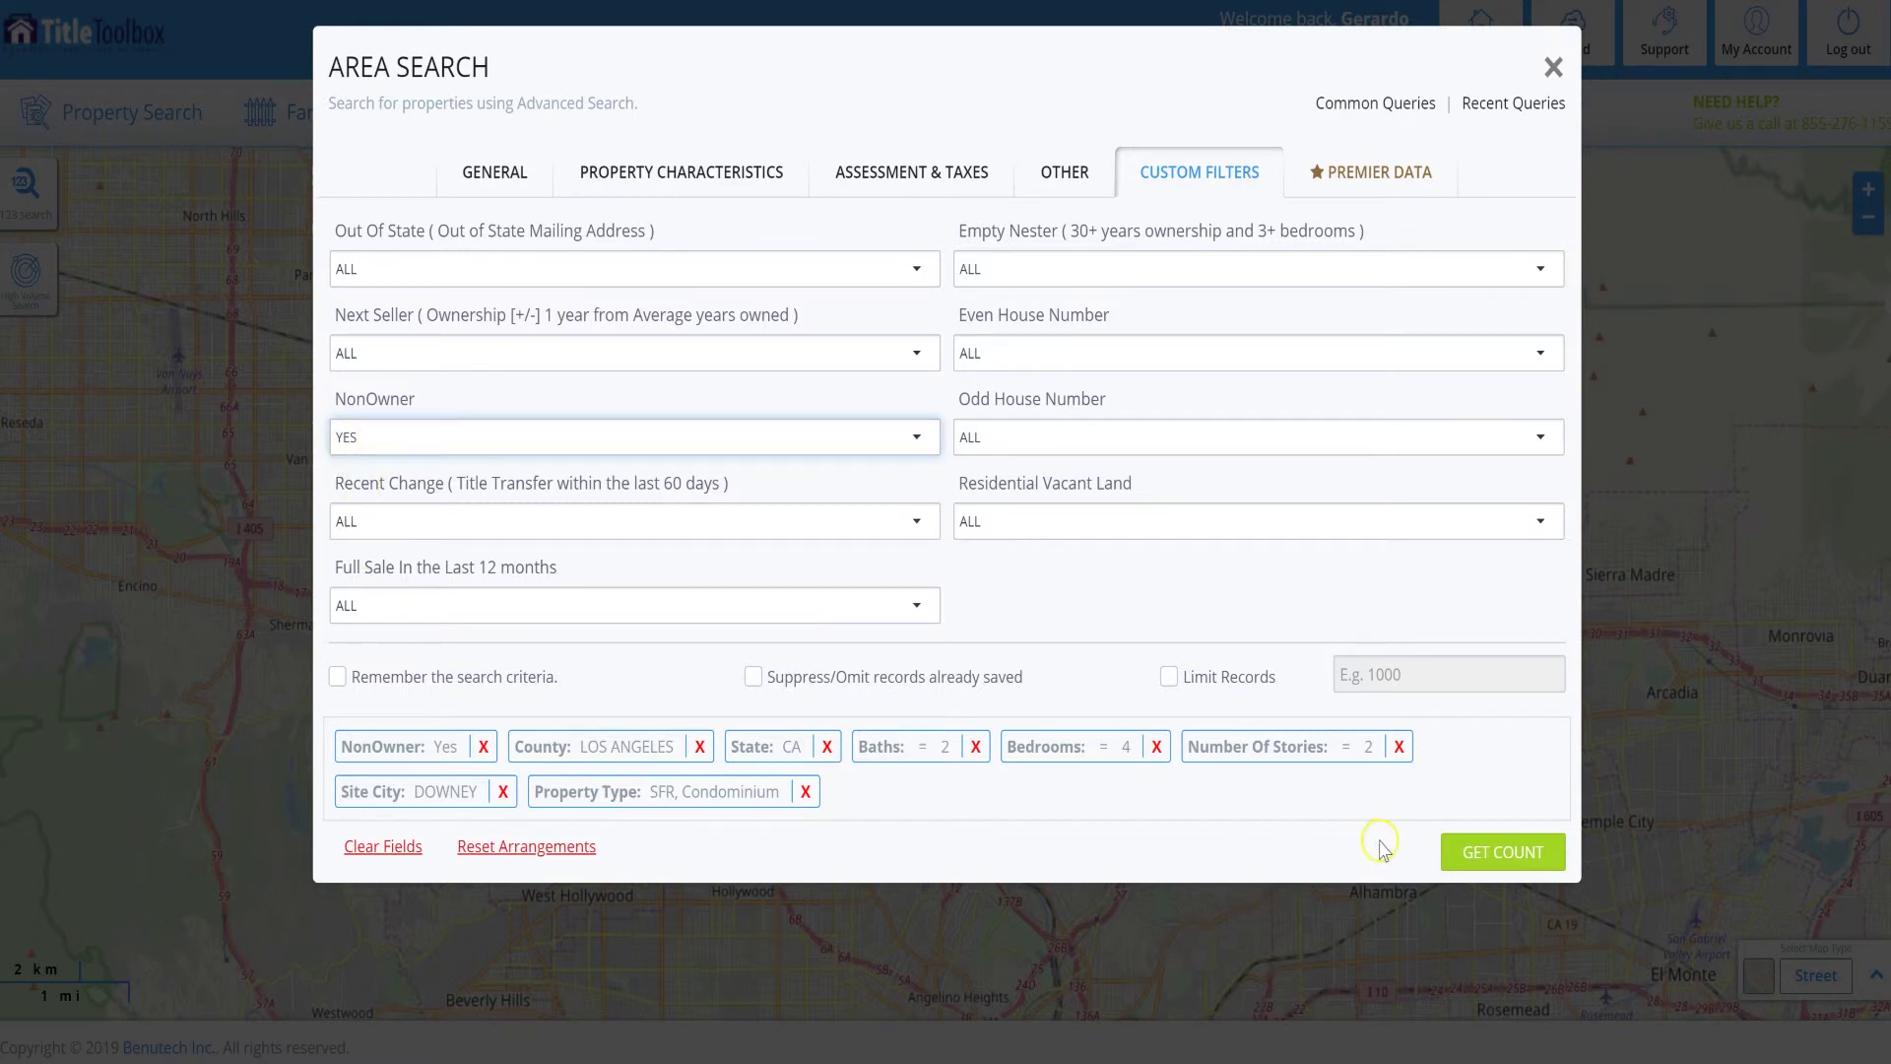
left_click(1472, 857)
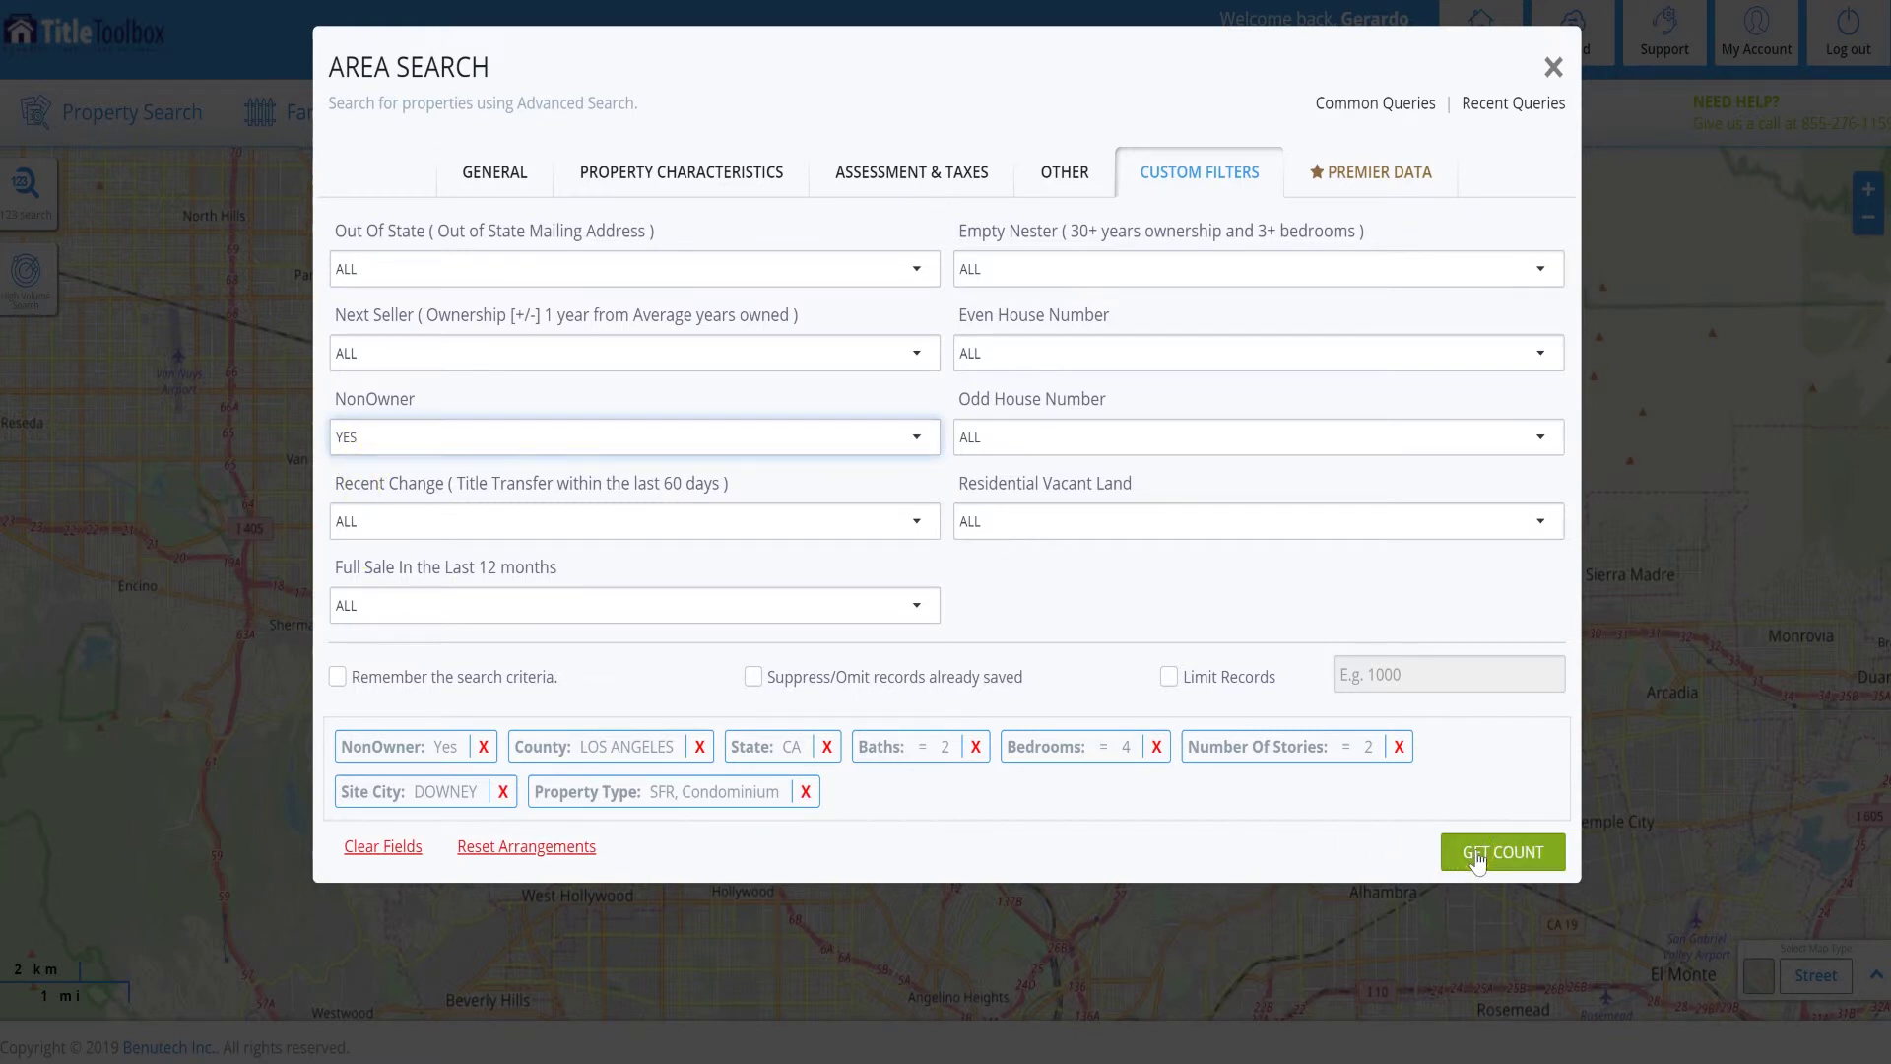
left_click(1478, 860)
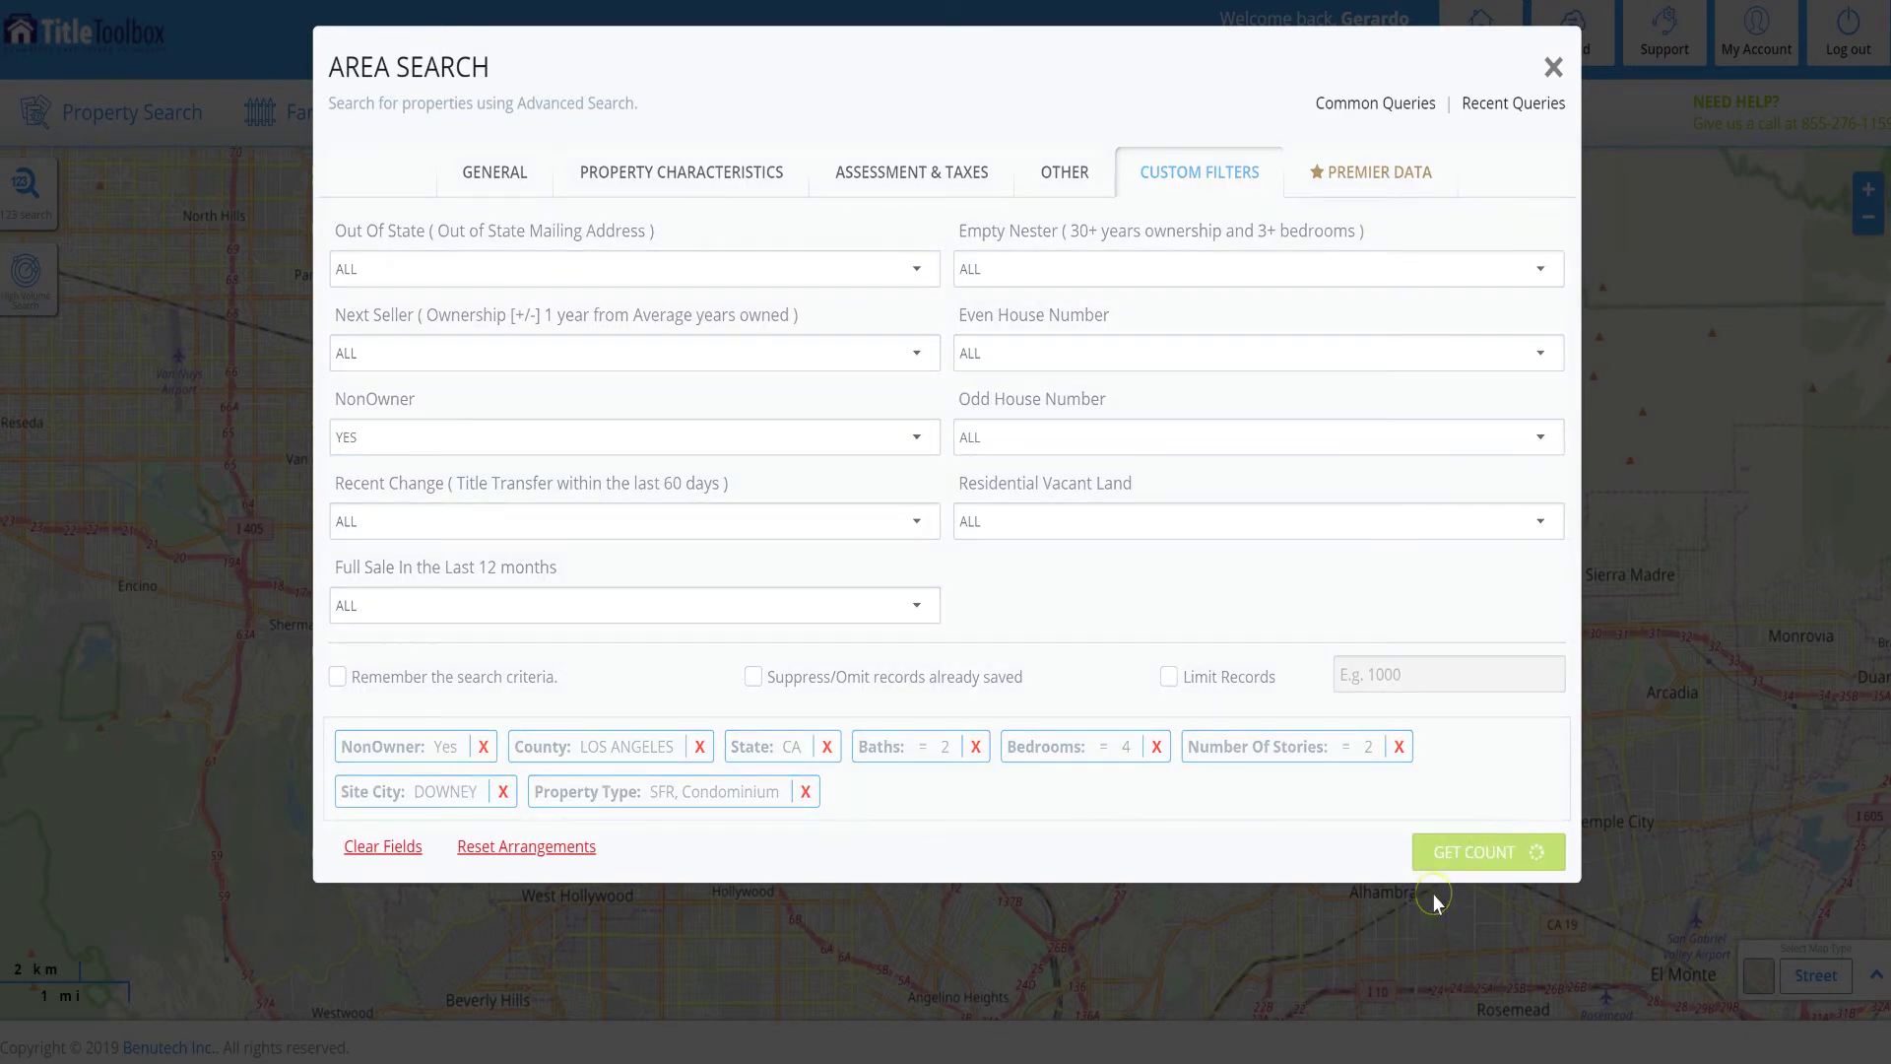